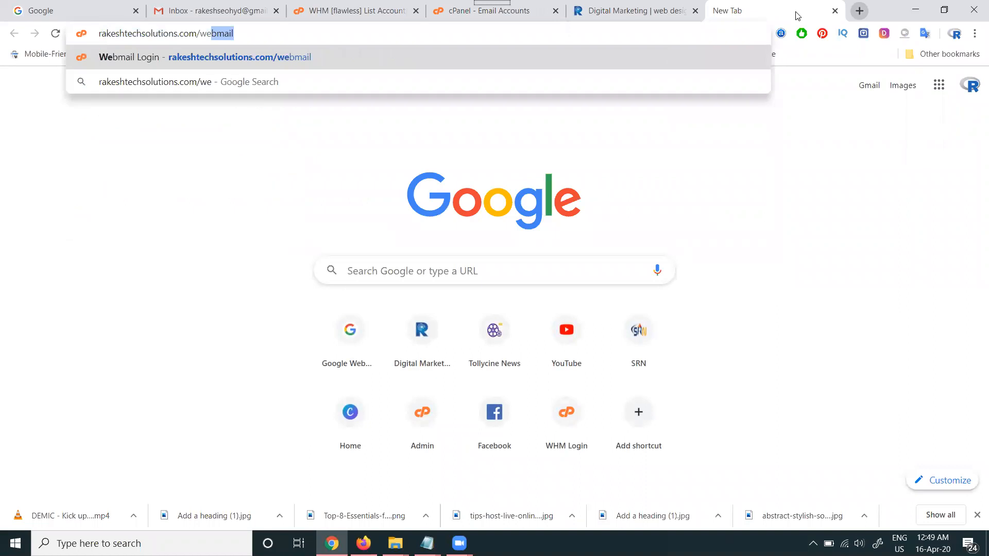
- Log in to the rakeshtechsolutions.com webmail to view its Roundcube inbox, and log out again
key(Return)
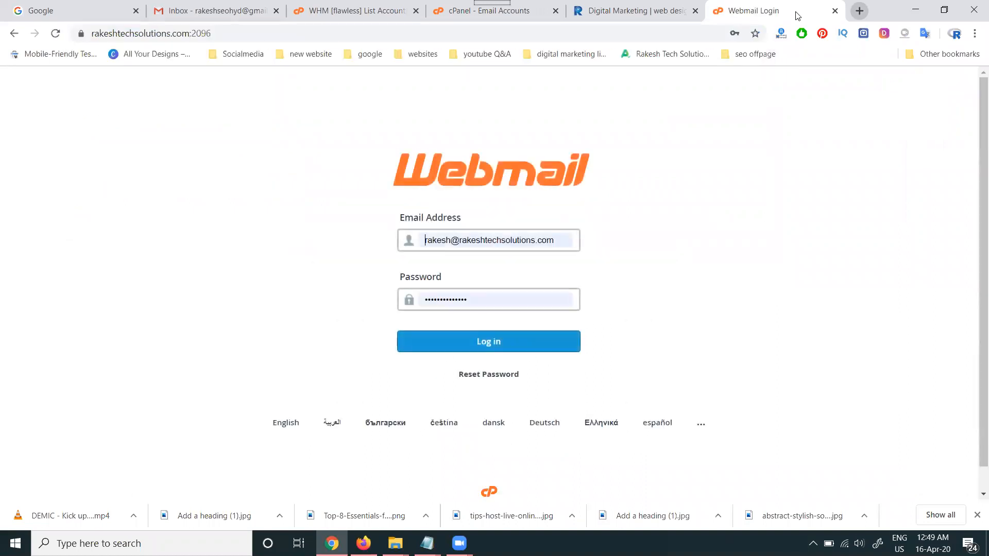
click(484, 345)
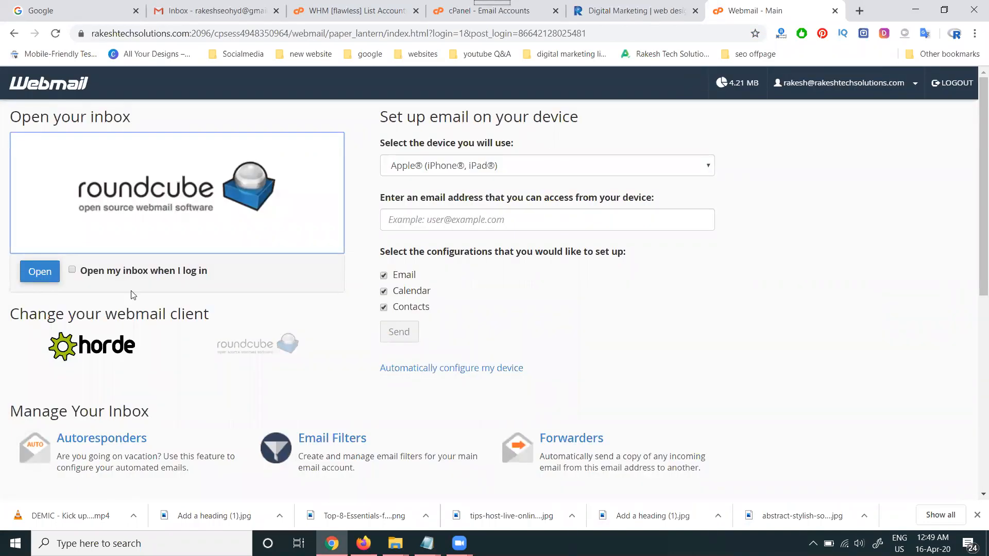
click(41, 274)
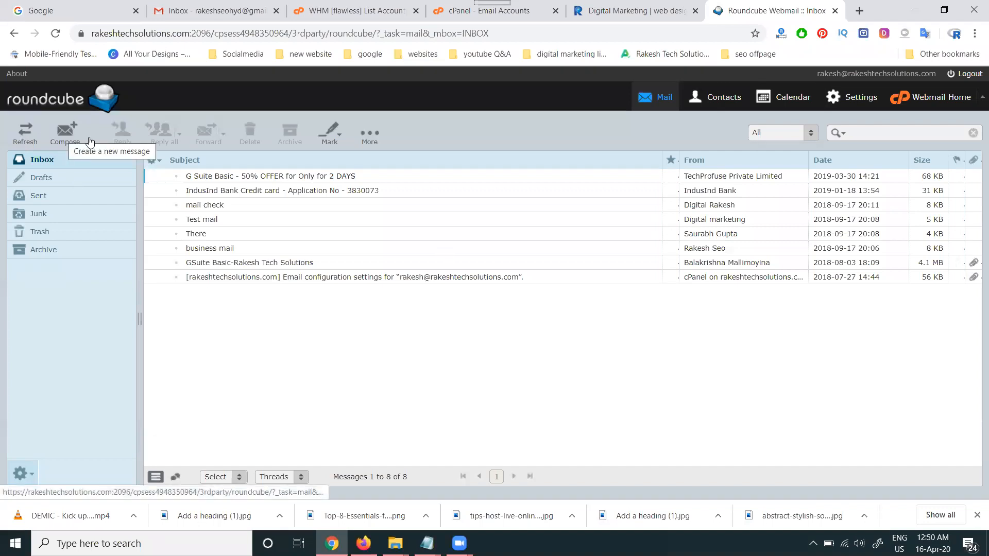
click(970, 74)
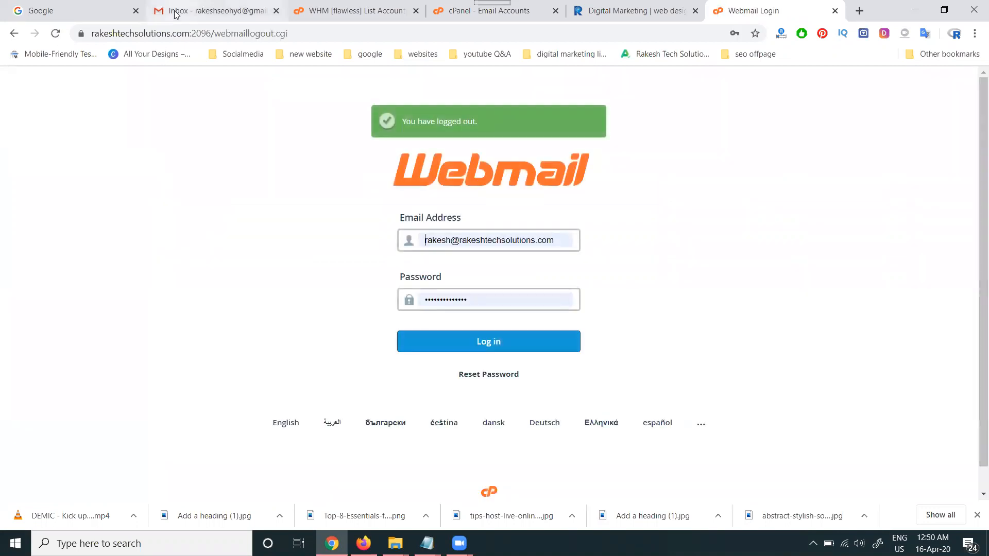
- Switch to Gmail, open the Accounts and Import settings and review the addresses under "Send mail as"
click(175, 12)
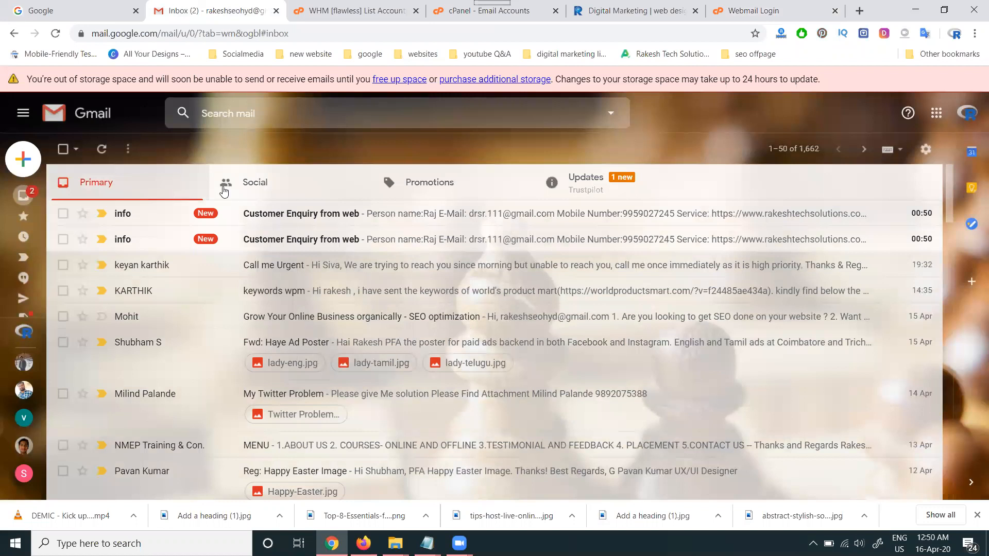
click(927, 150)
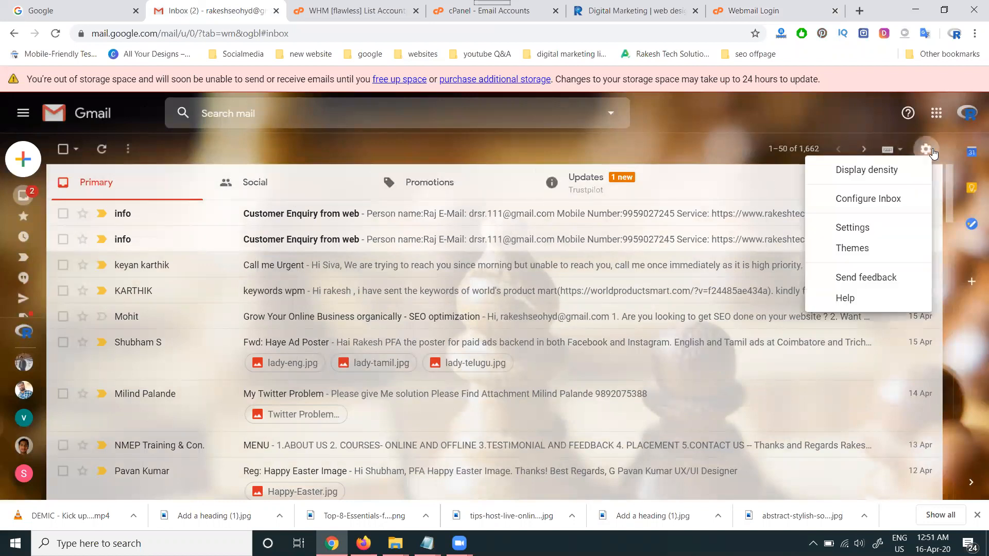
click(875, 229)
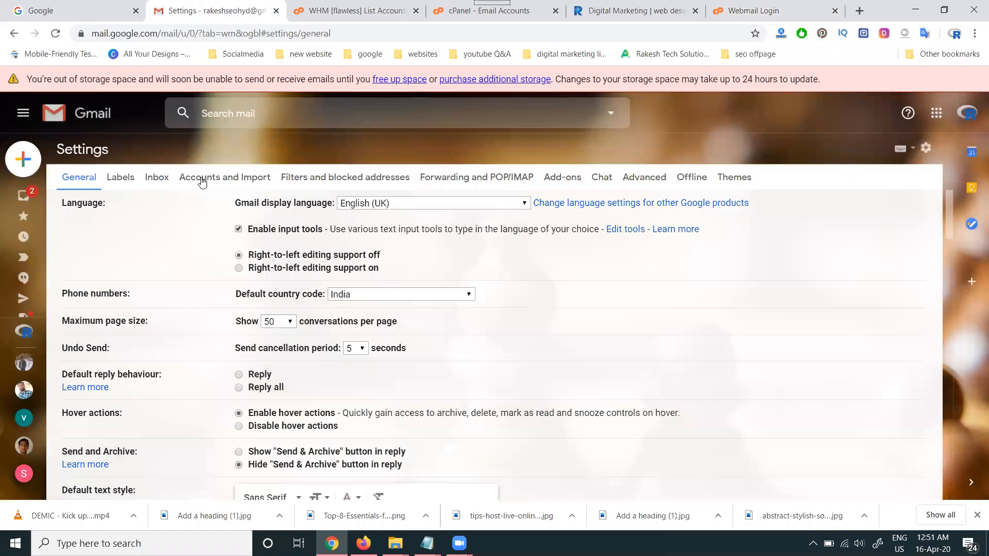
click(207, 178)
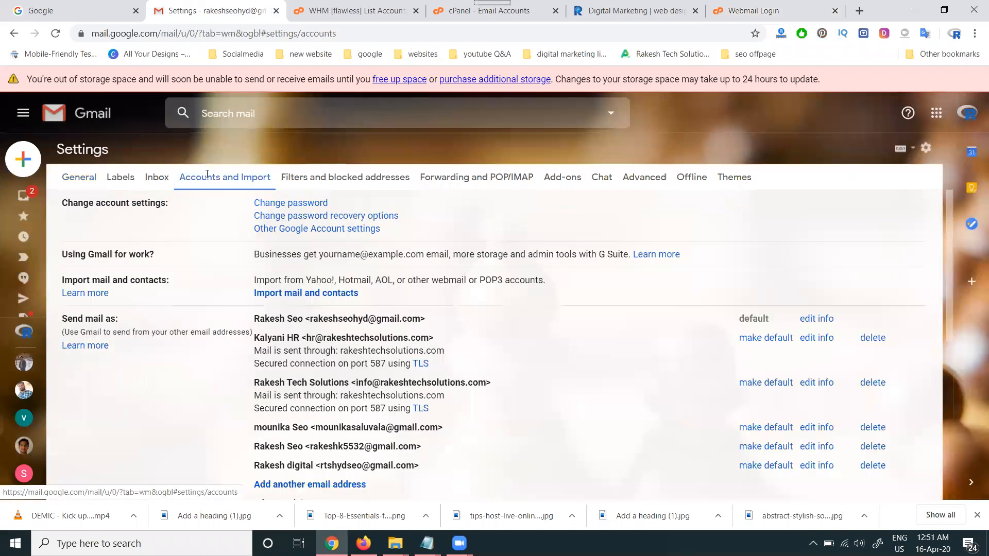
scroll(98, 255, down, 2)
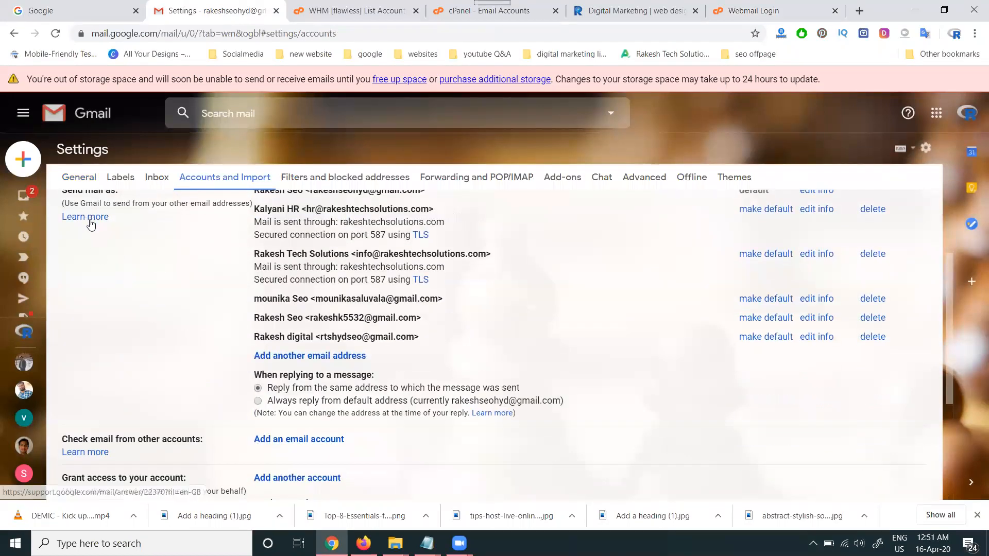
scroll(92, 226, up, 1)
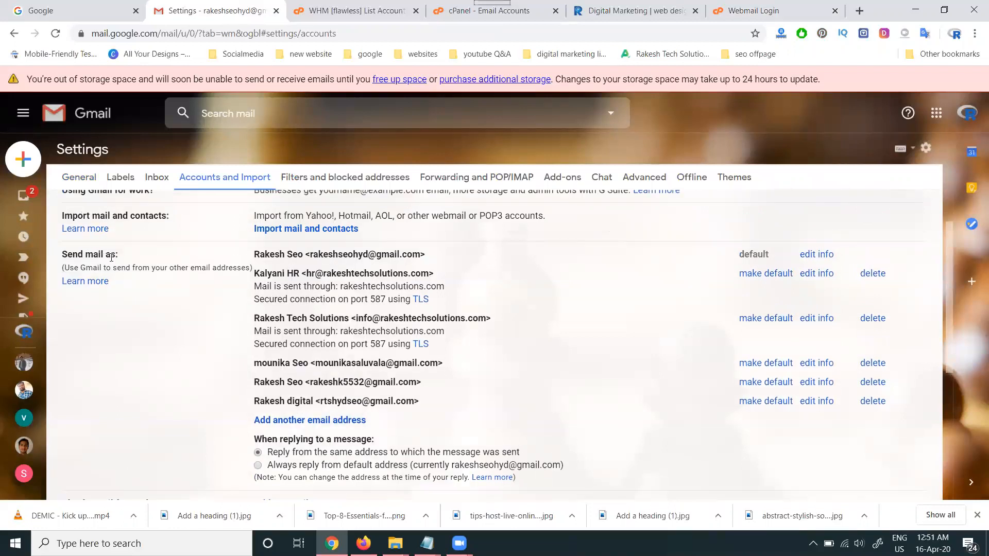
- Compose a new message in its own tab and view the sender addresses available in the From field
ctrl+click(25, 163)
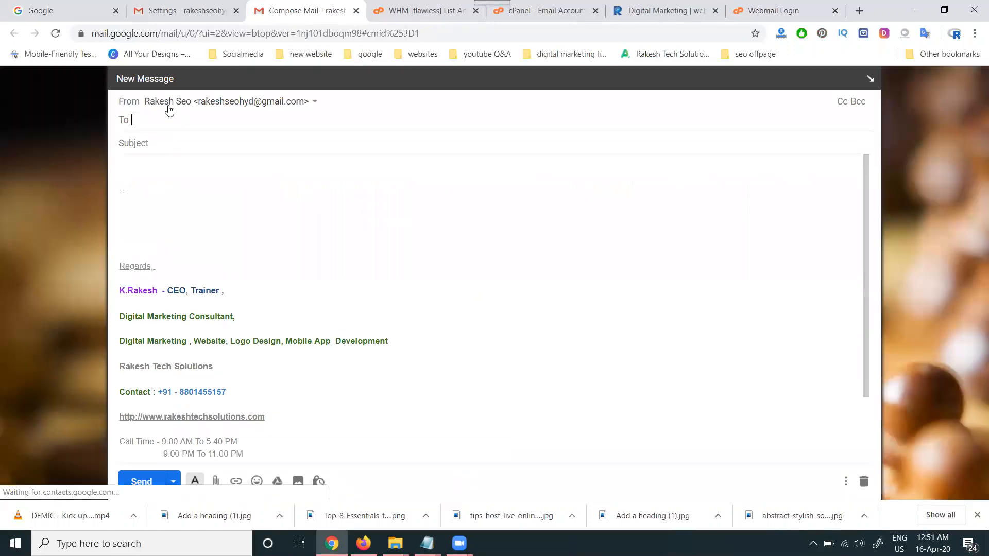
click(195, 103)
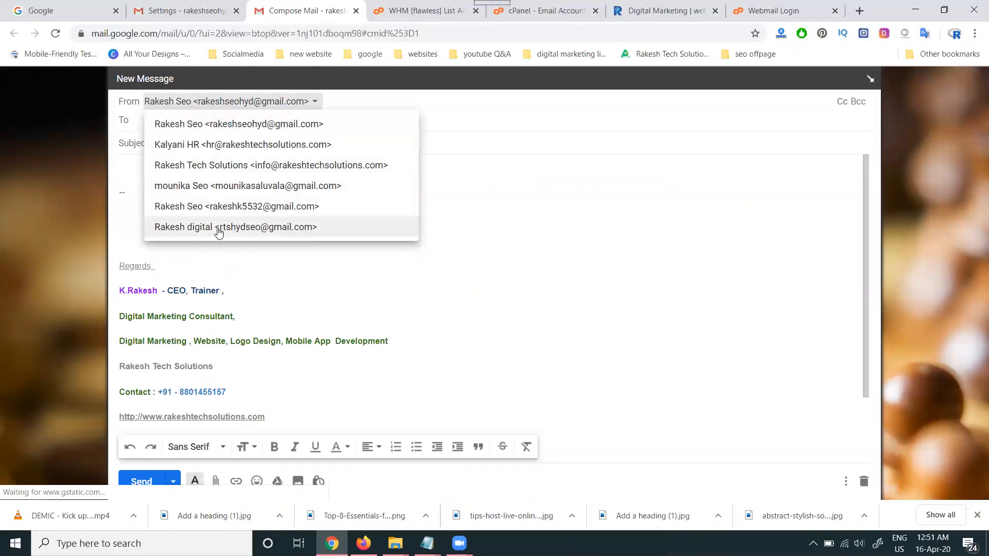
click(476, 245)
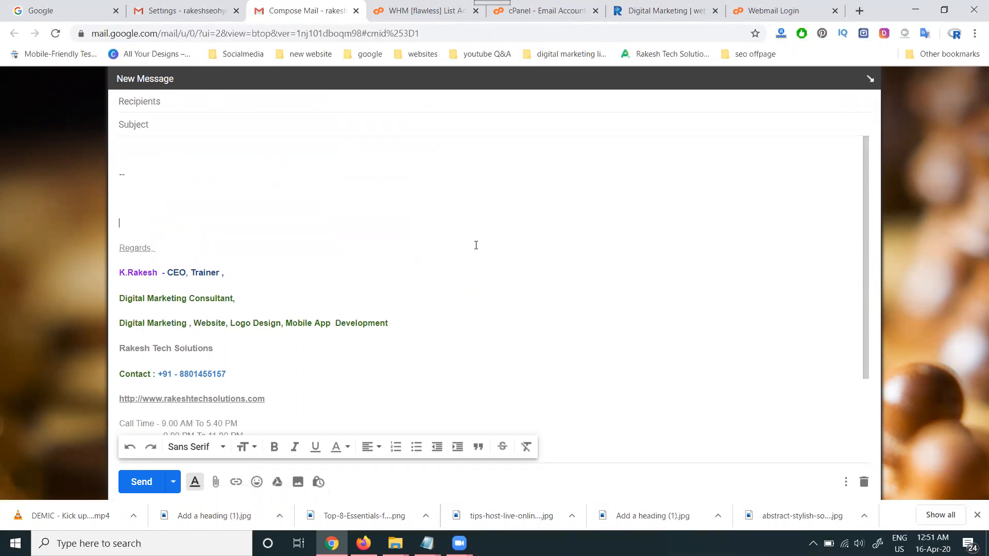
- Start adding another email address in the Gmail account settings and set its sender name to the owner's full name
click(181, 10)
scroll(319, 289, down, 3)
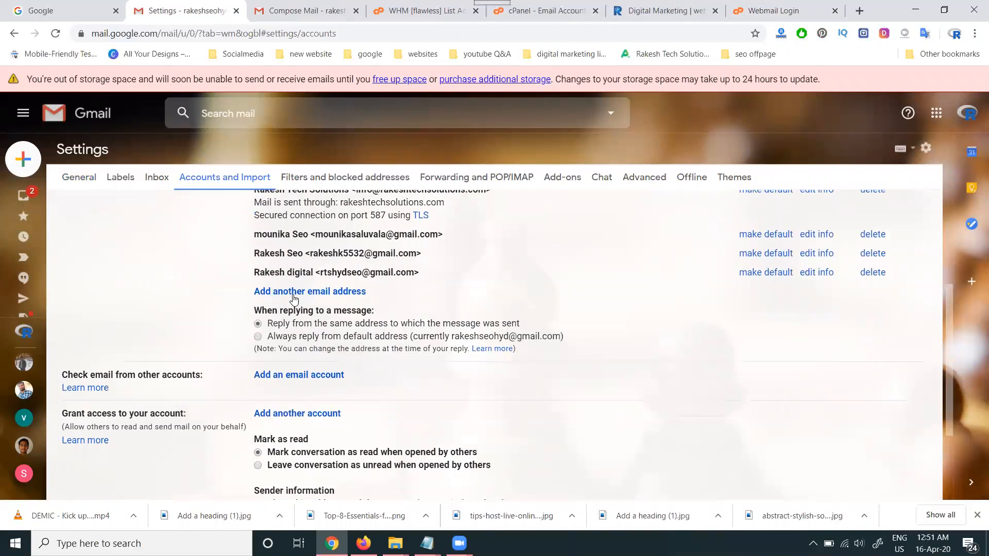
click(286, 292)
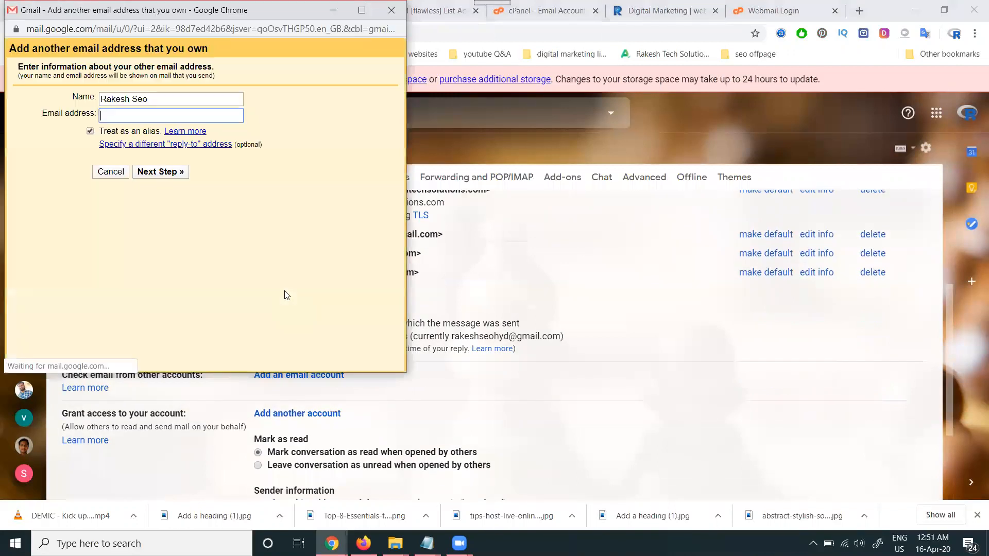
triple_click(153, 100)
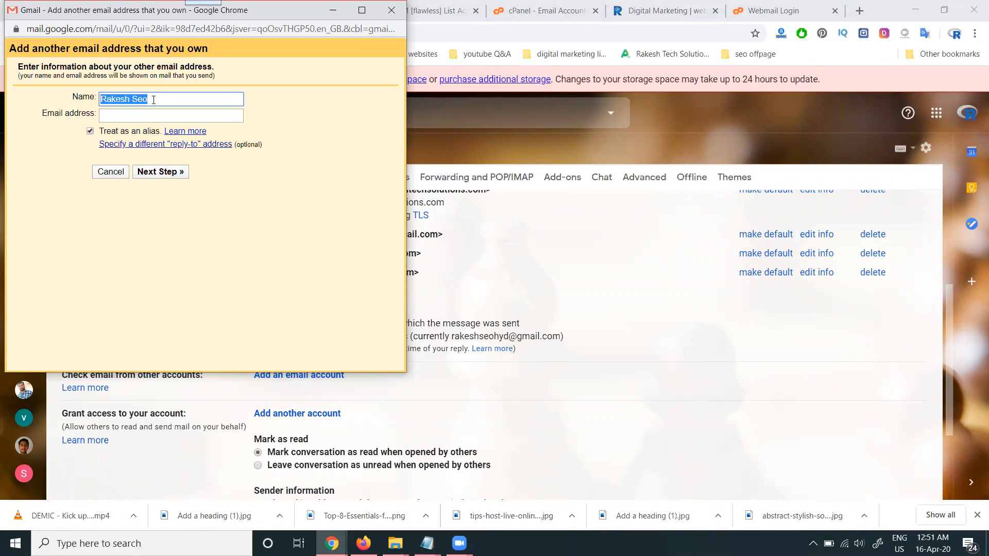
text(Digital rakesh)
key(ctrl+a)
- Enter the owner's domain email address for the new sender and proceed to the SMTP settings, keeping port 587
click(143, 115)
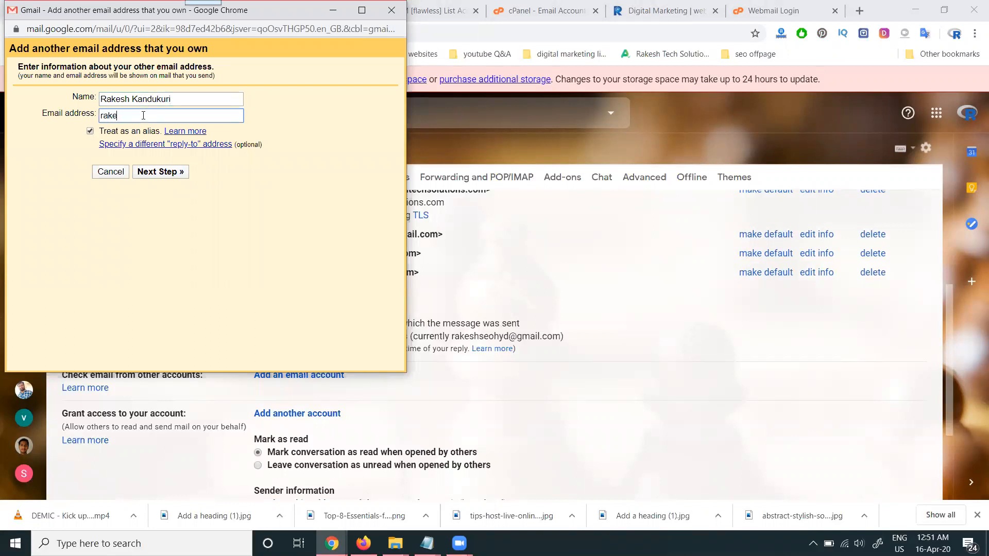
click(153, 178)
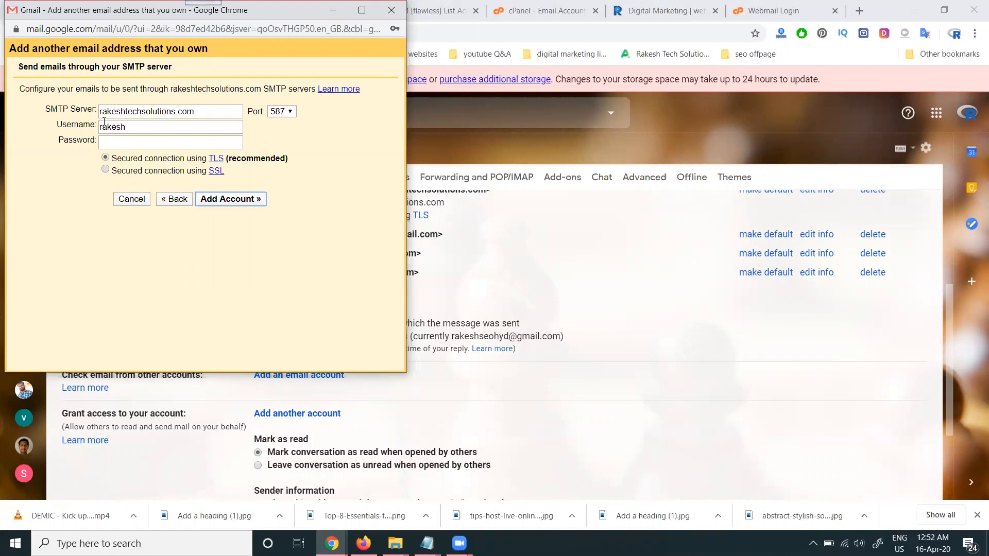
click(282, 111)
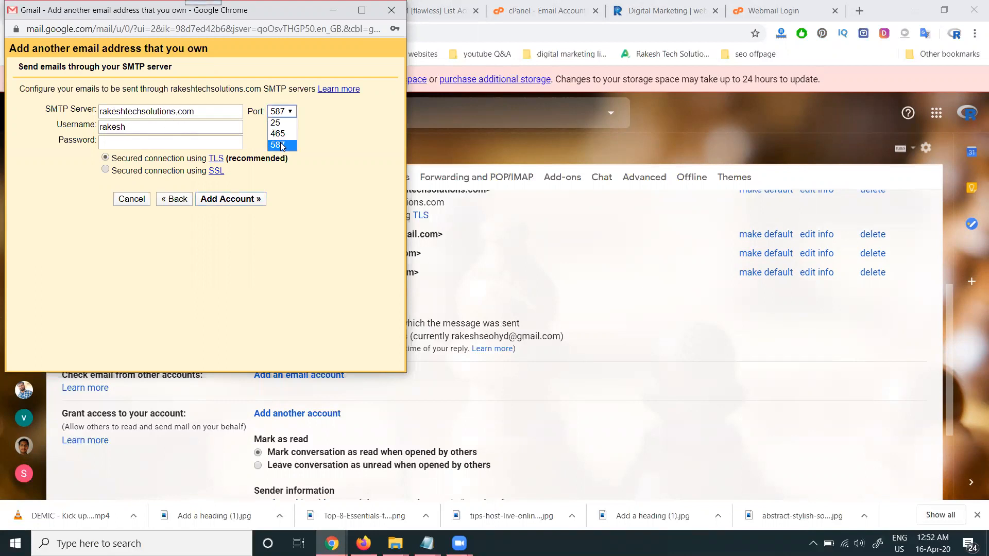
click(282, 146)
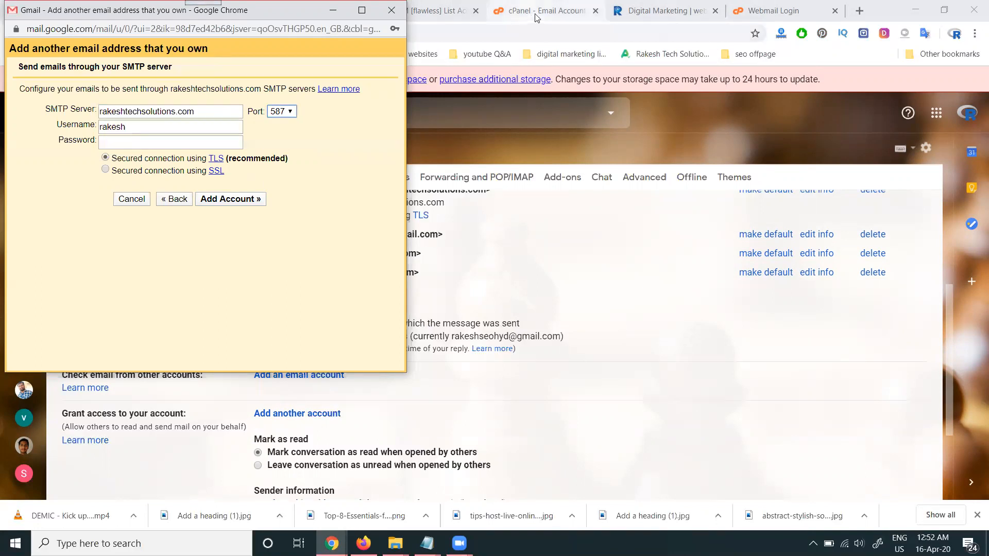
click(762, 10)
click(480, 336)
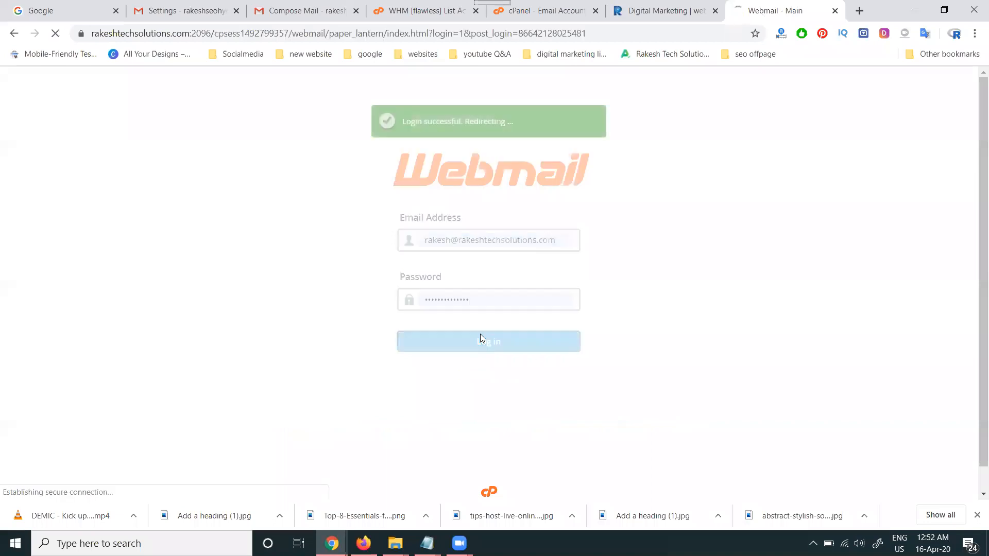
click(40, 273)
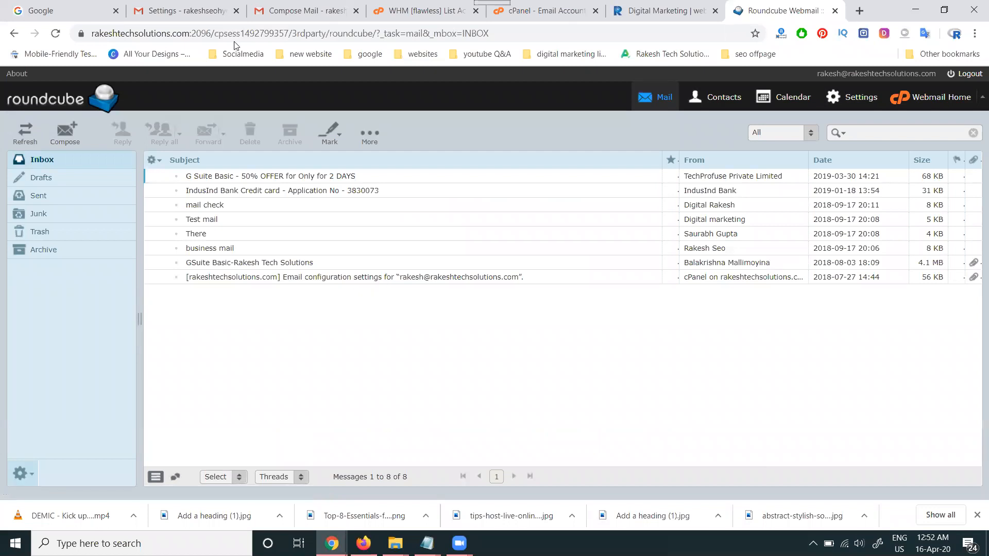
click(196, 5)
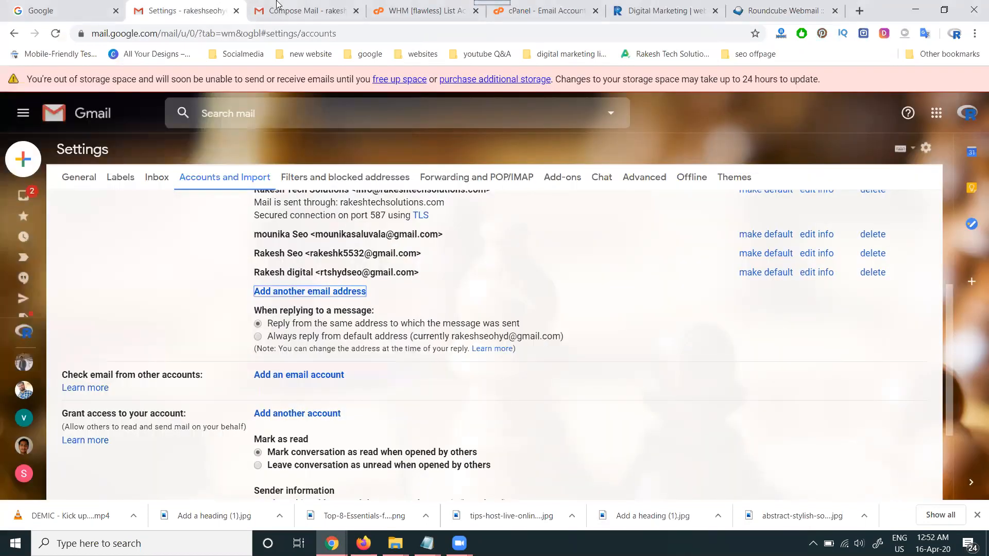
click(279, 5)
click(142, 5)
mouse_move(332, 543)
click(401, 482)
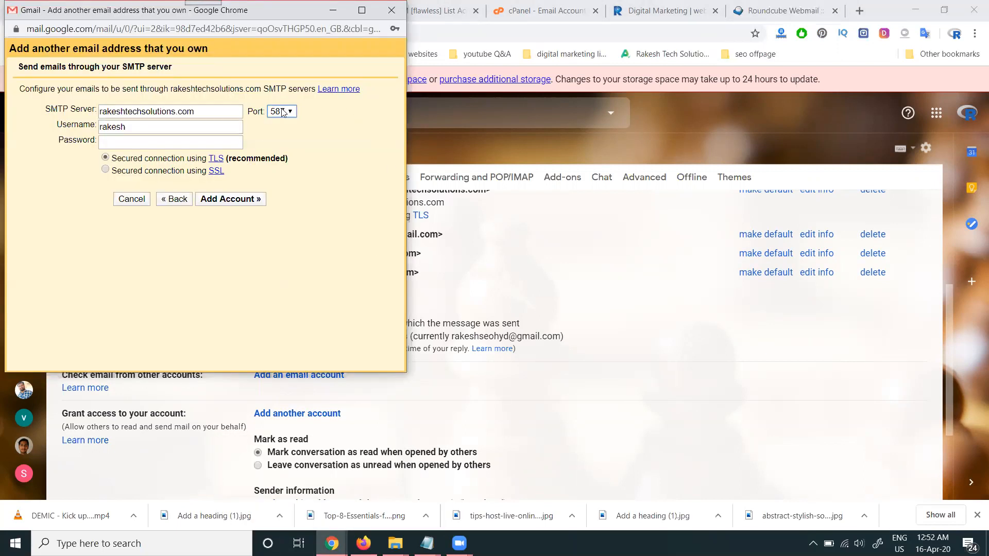
- Try to add the account using a display name as the SMTP username together with the mailbox password
click(127, 127)
text(@rakeshte)
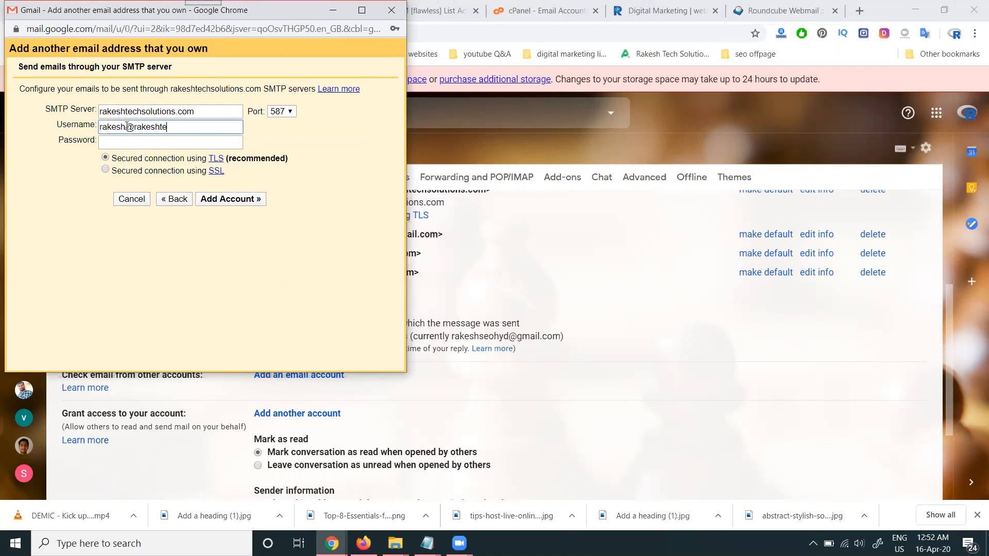
text(chso)
key(BackSpace)
key(BackSpace)
key(BackSpace)
key(BackSpace)
key(BackSpace)
key(BackSpace)
key(BackSpace)
key(BackSpace)
key(BackSpace)
key(BackSpace)
key(BackSpace)
key(BackSpace)
key(BackSpace)
key(BackSpace)
key(BackSpace)
key(BackSpace)
key(BackSpace)
key(BackSpace)
text(Digital Rakesh)
click(129, 143)
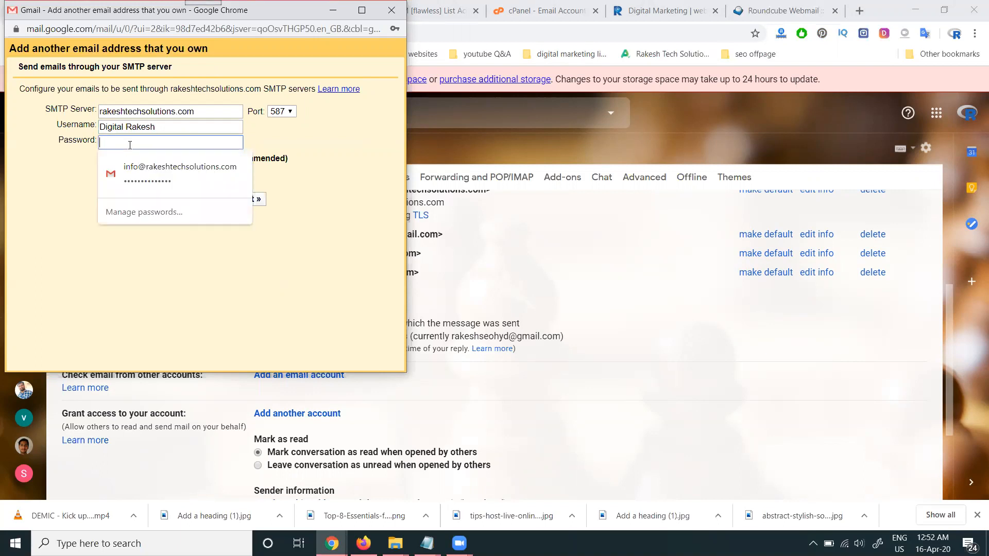
text(•••••••)
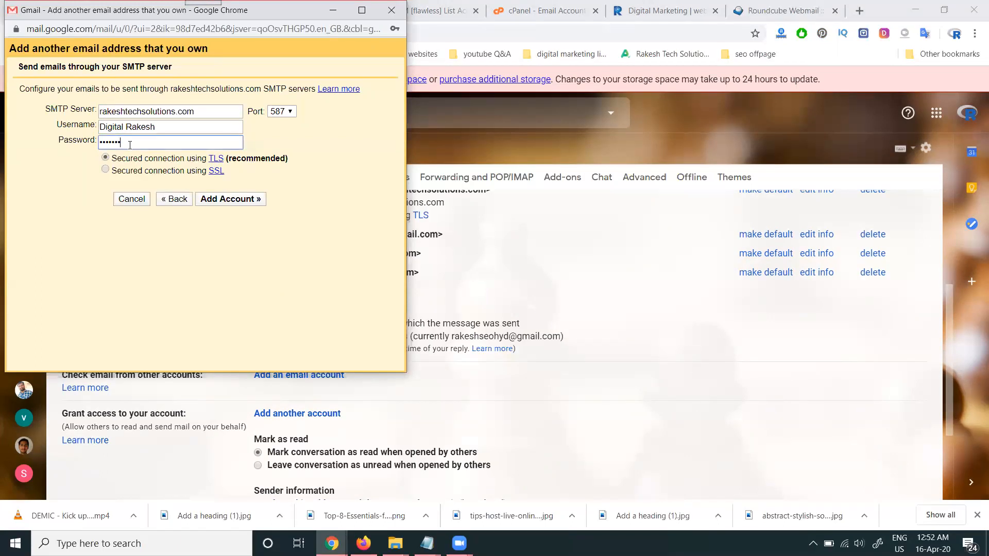
text(••)
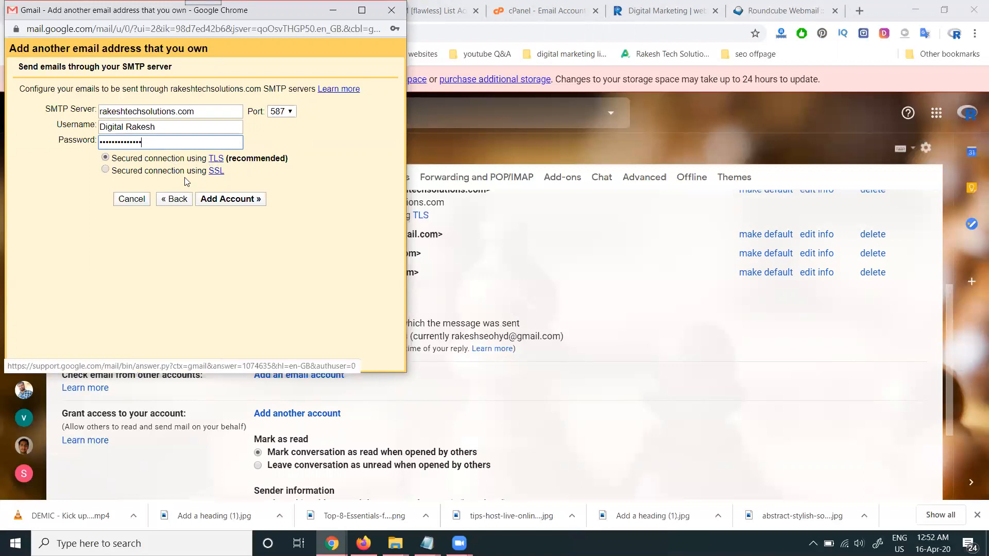
click(237, 201)
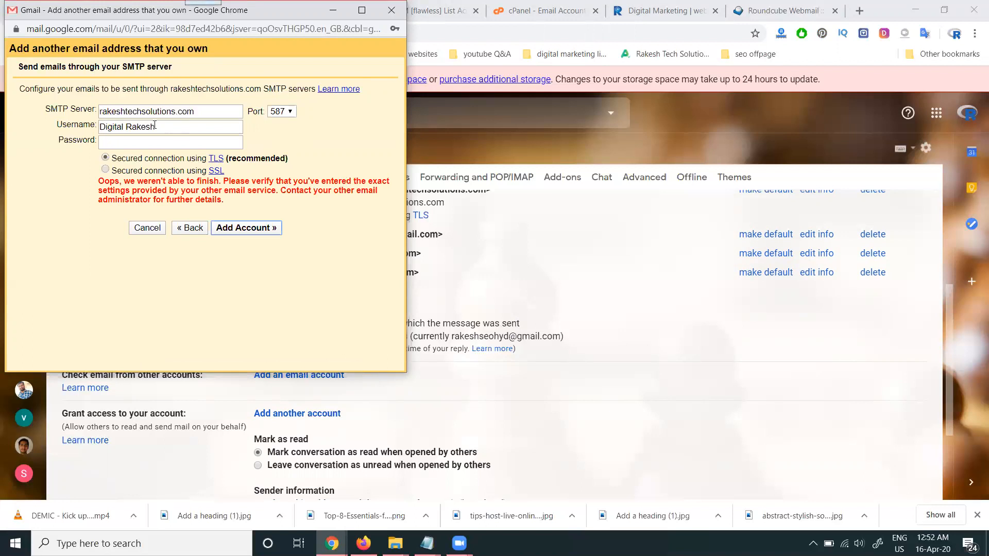
- Add the account with the full domain email address as SMTP username and the mailbox password, declining to save the password in the browser
triple_click(155, 125)
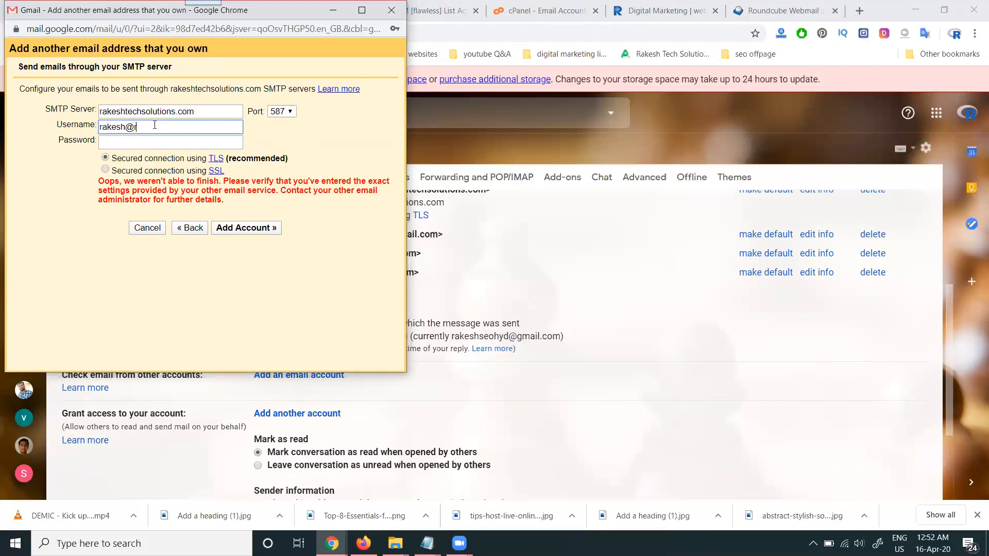
key(Tab)
text(••••••••)
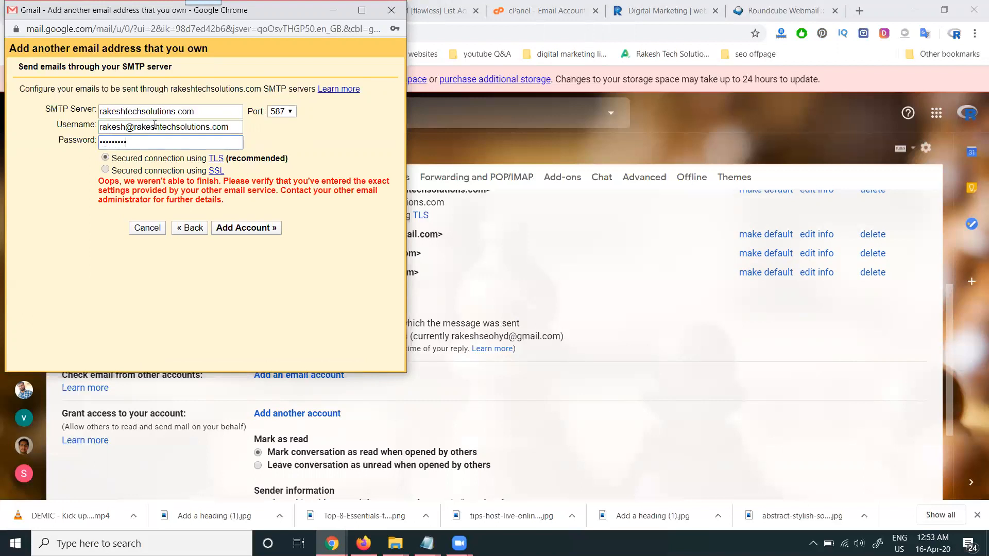
text(•••)
click(247, 229)
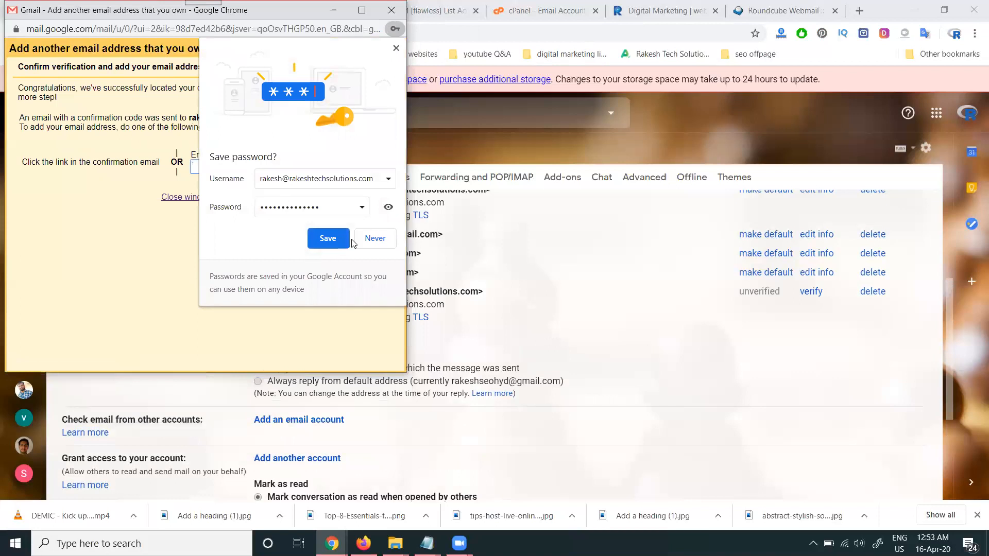
click(362, 241)
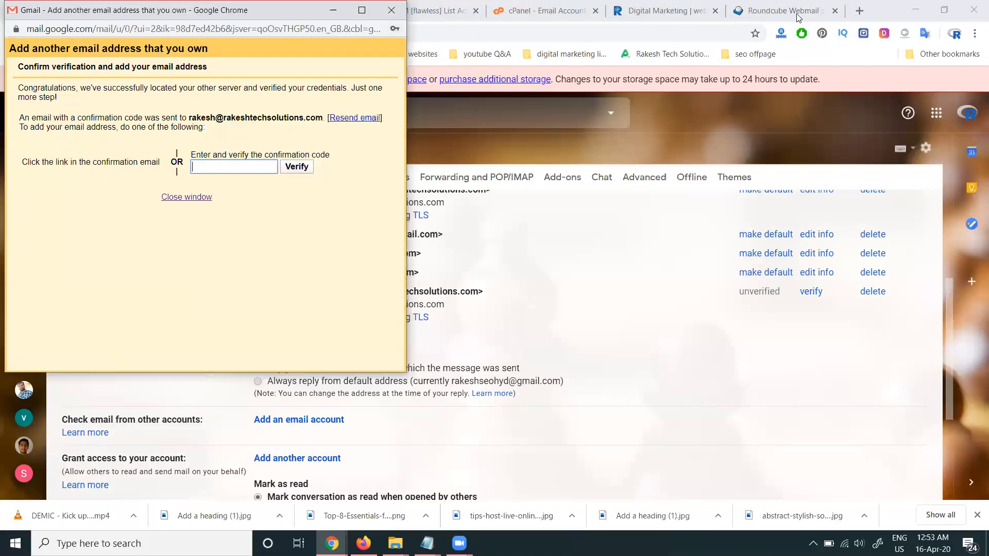
- Refresh the Roundcube inbox to get the Gmail confirmation email, keeping Gmail's verification window available
click(779, 12)
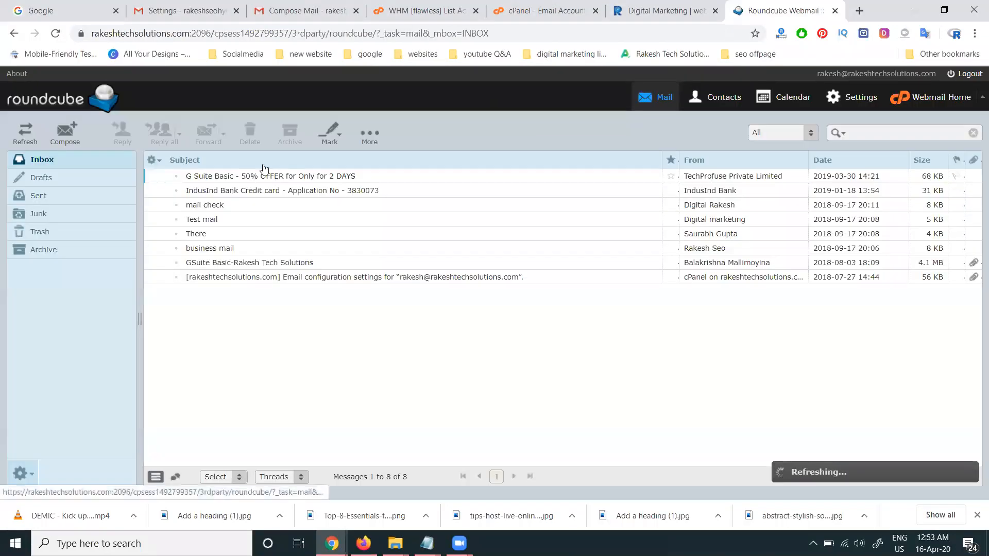
click(28, 133)
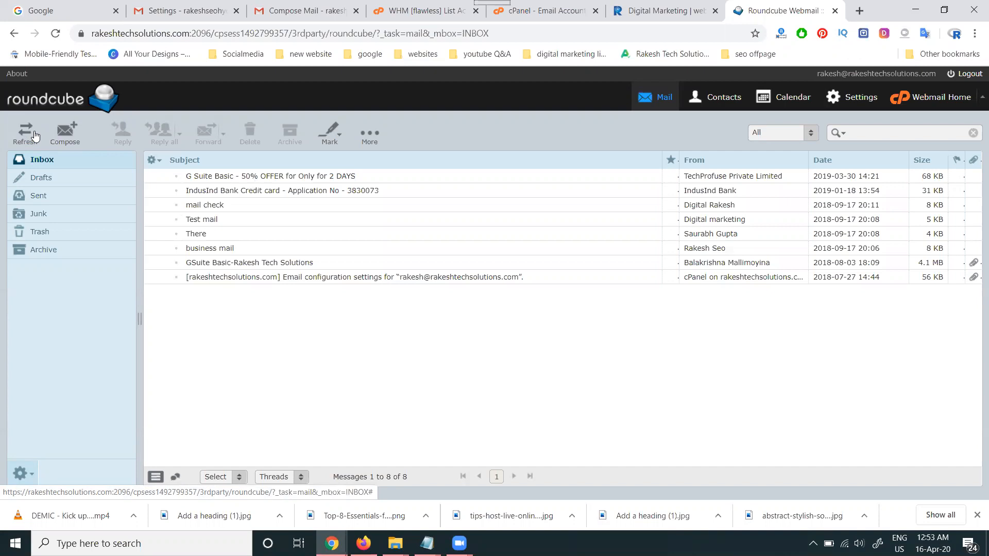
click(332, 544)
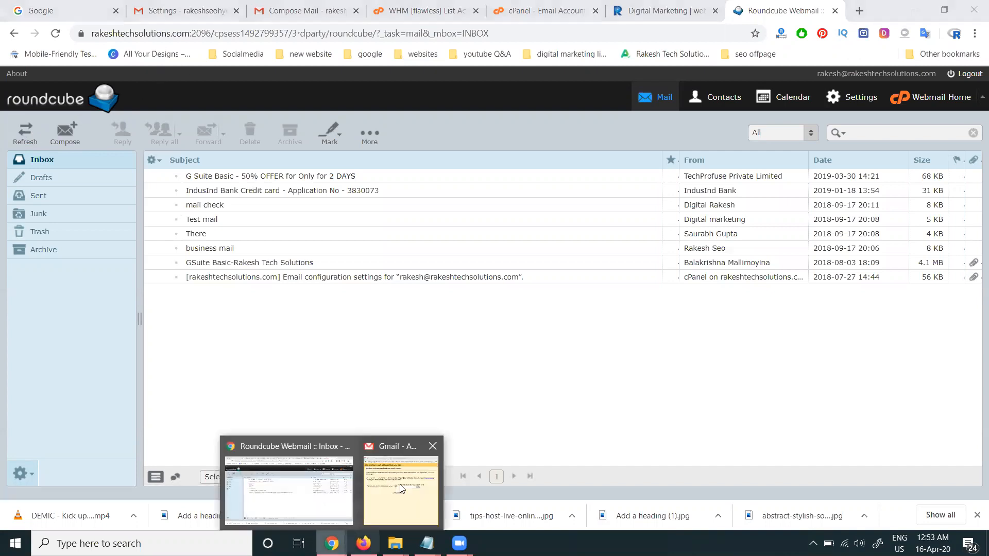
click(402, 489)
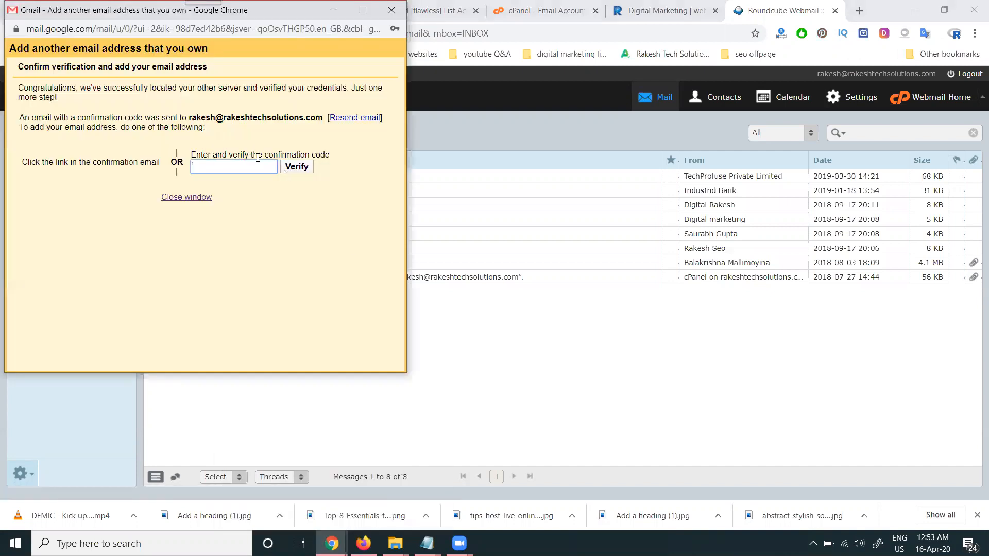
click(575, 421)
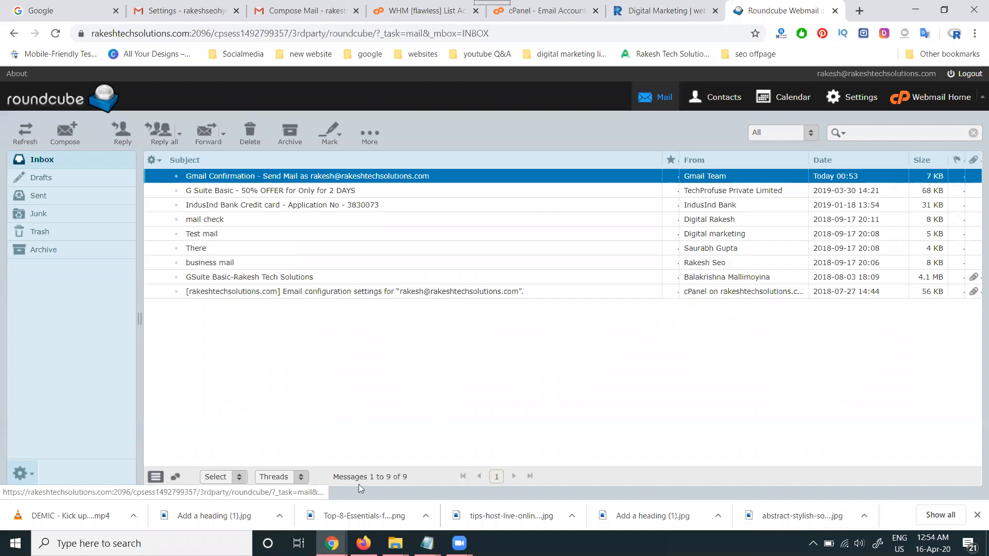
- Enter the emailed confirmation code in Gmail's verification window and verify the new sender address
click(402, 484)
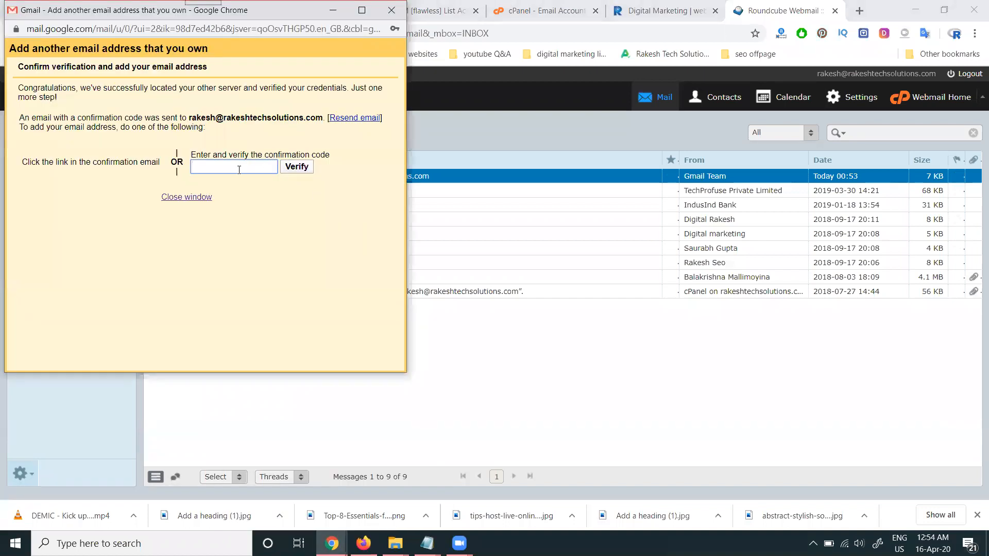
key(ctrl+v)
click(306, 170)
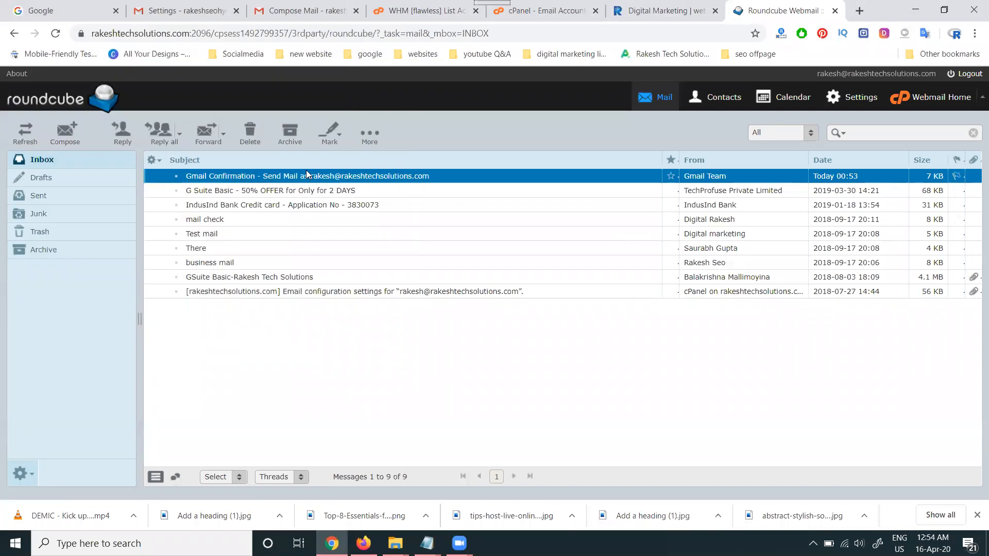
click(178, 12)
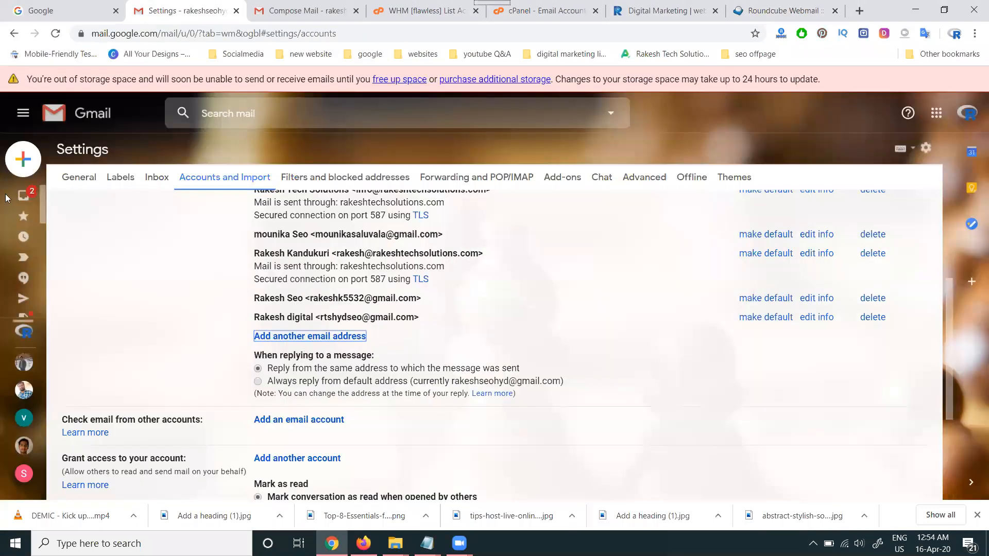
click(40, 195)
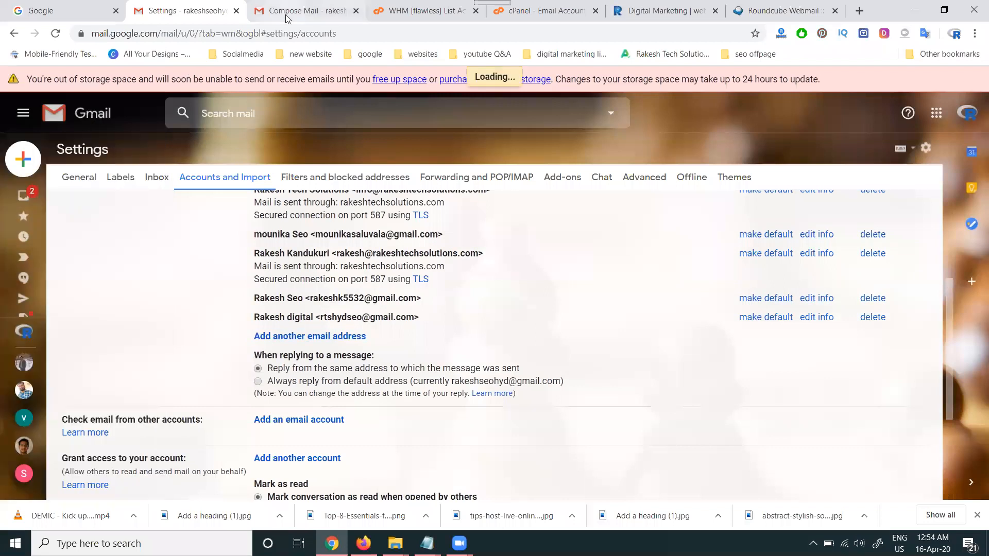
click(288, 15)
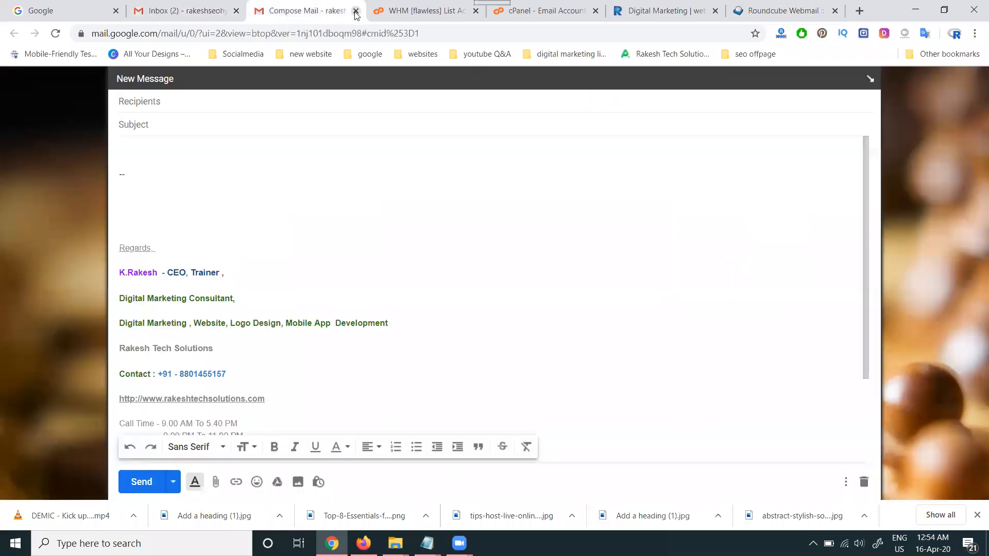
click(355, 11)
- Log out of webmail and switch back to the Gmail inbox
click(665, 11)
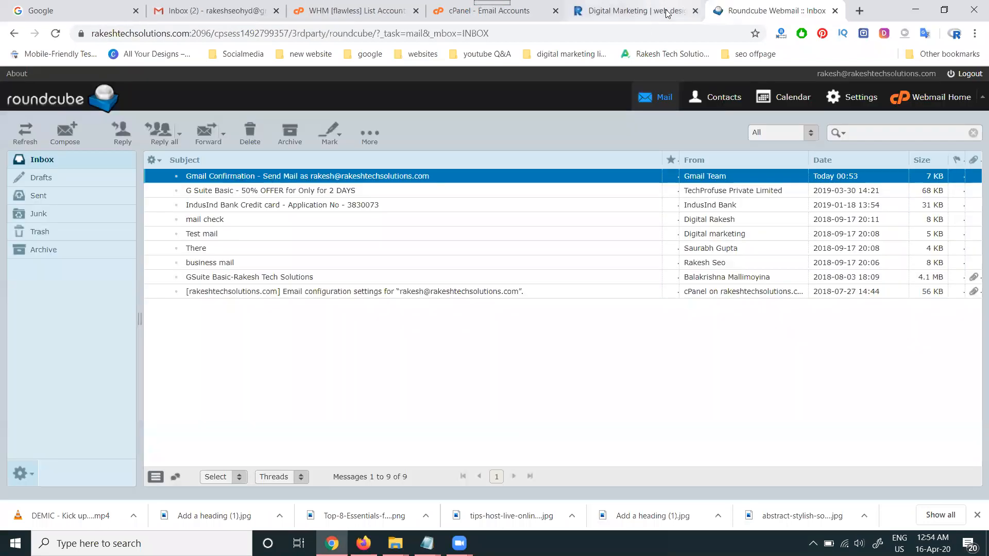
click(956, 97)
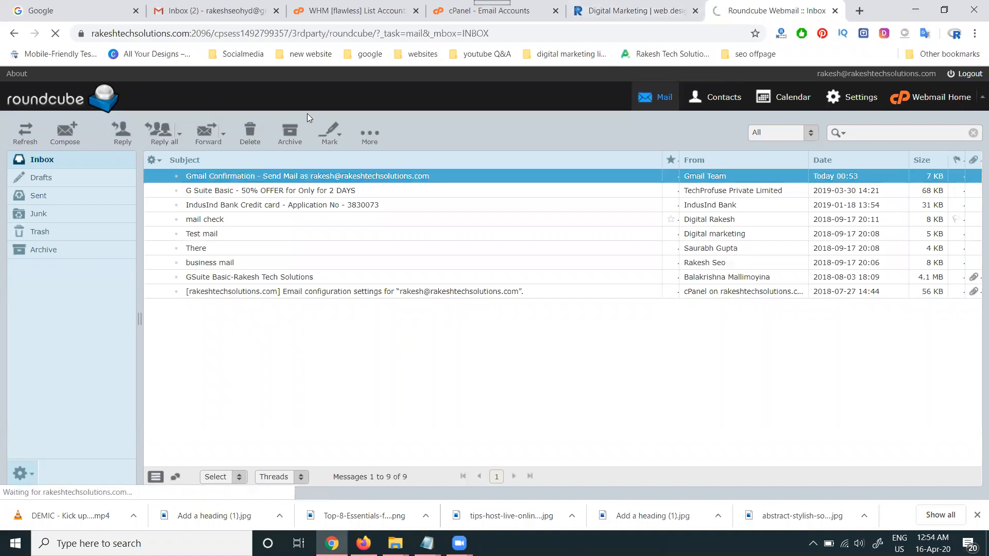
click(236, 15)
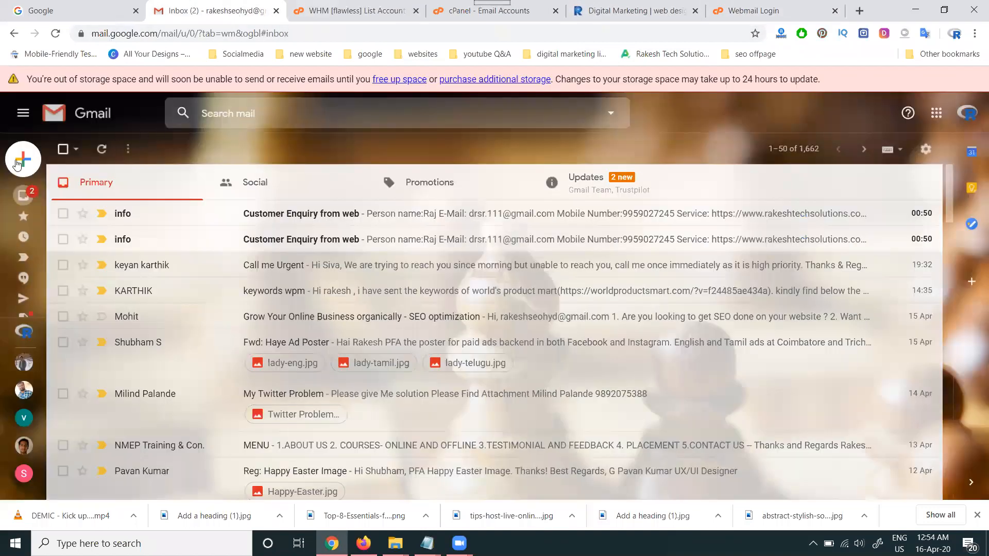
- Start a new message, follow the confirmation link in the Updates category's Gmail Confirmation email, and close the confirmation page
click(23, 159)
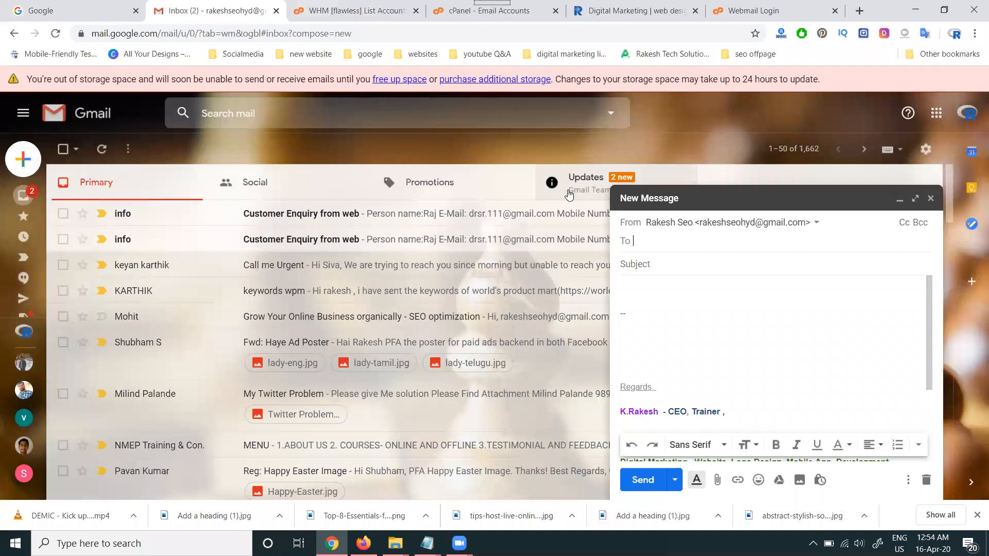
click(566, 186)
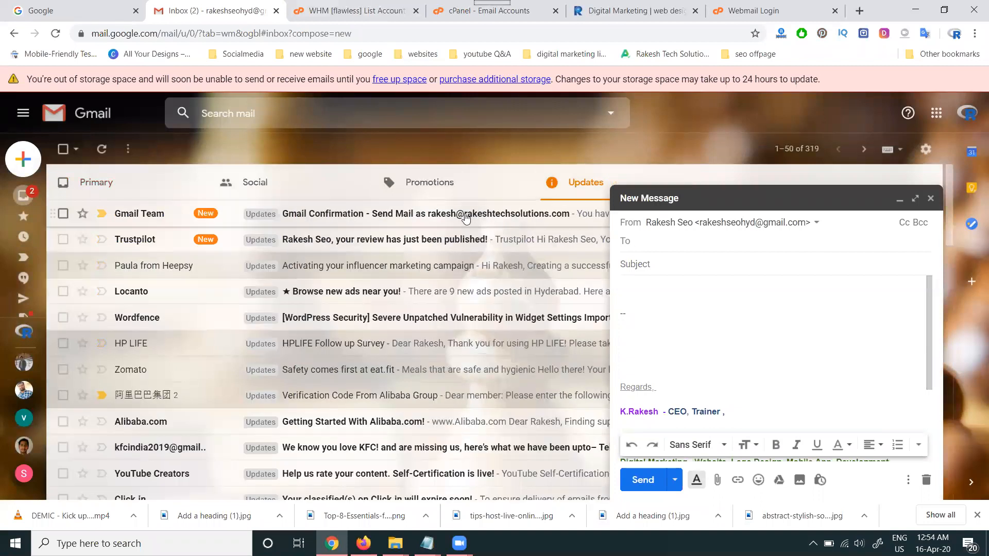
click(465, 218)
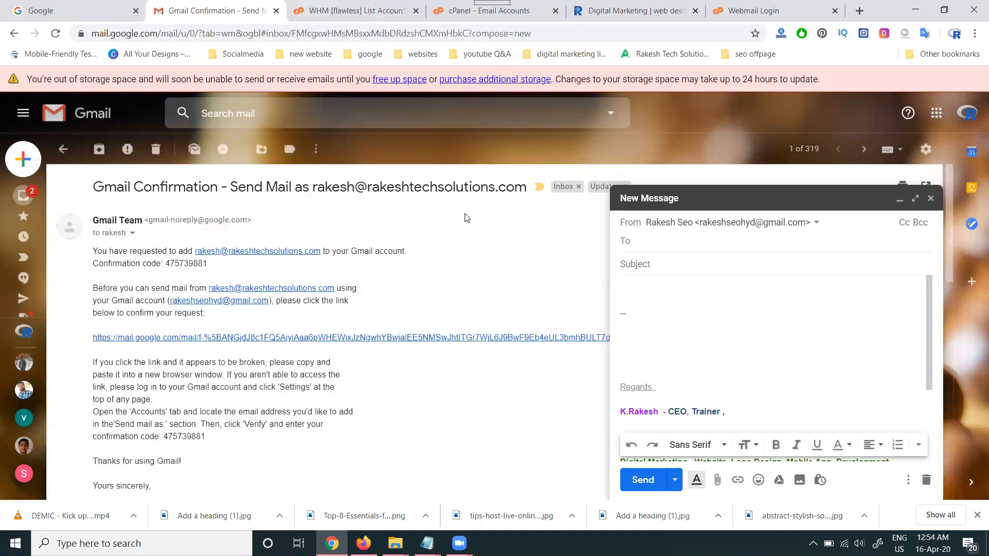
click(287, 338)
click(60, 197)
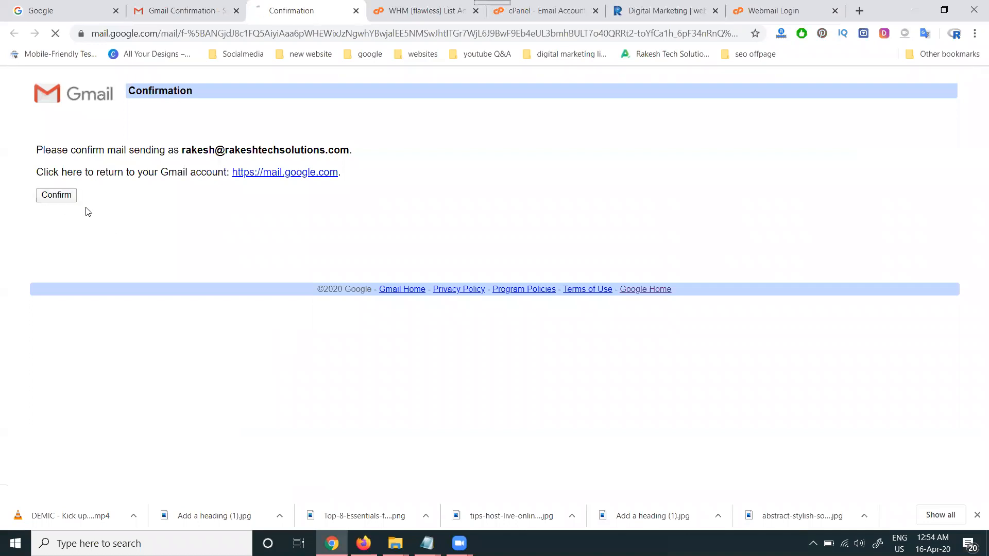
click(358, 10)
click(183, 149)
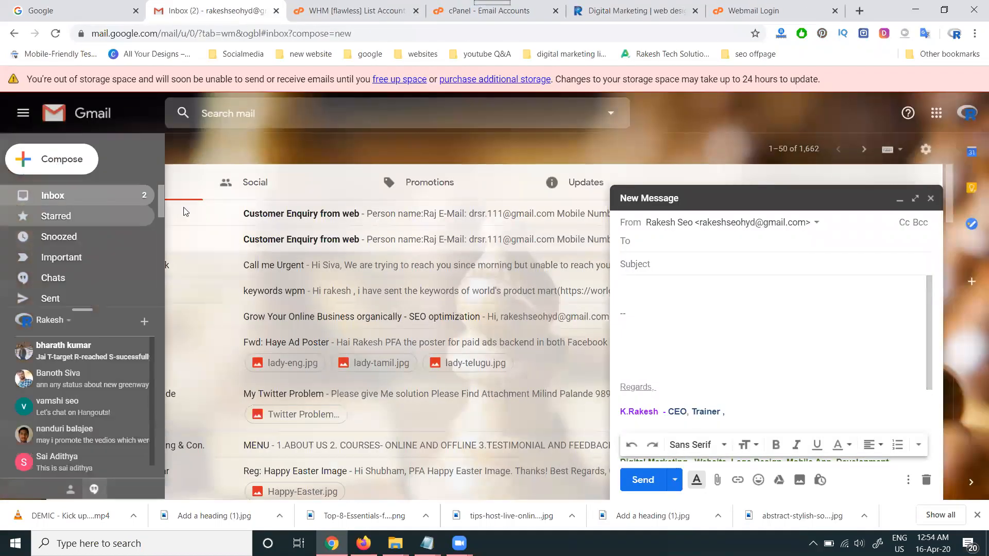
- Set the newly added domain address as the message's sender and add the owner's other Gmail address as recipient
click(721, 225)
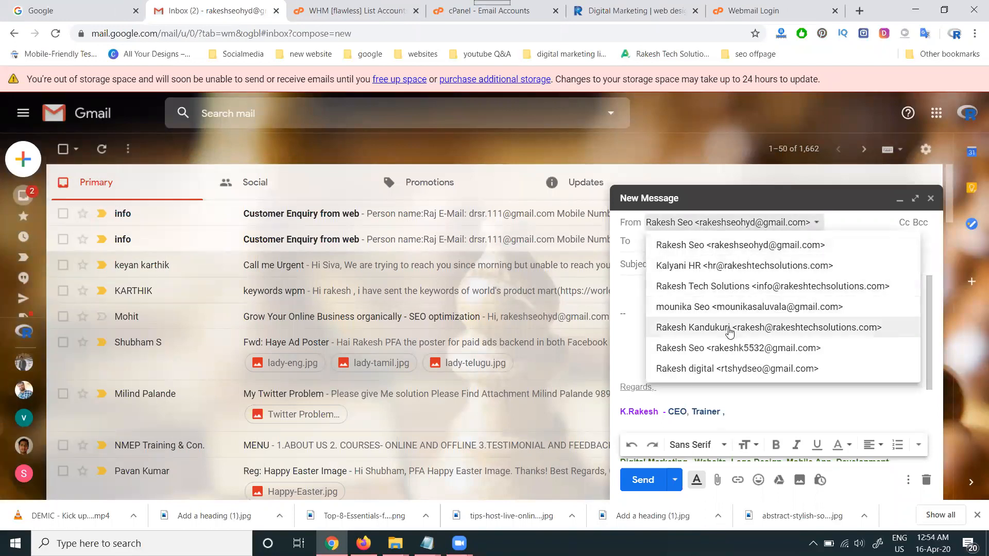
click(740, 329)
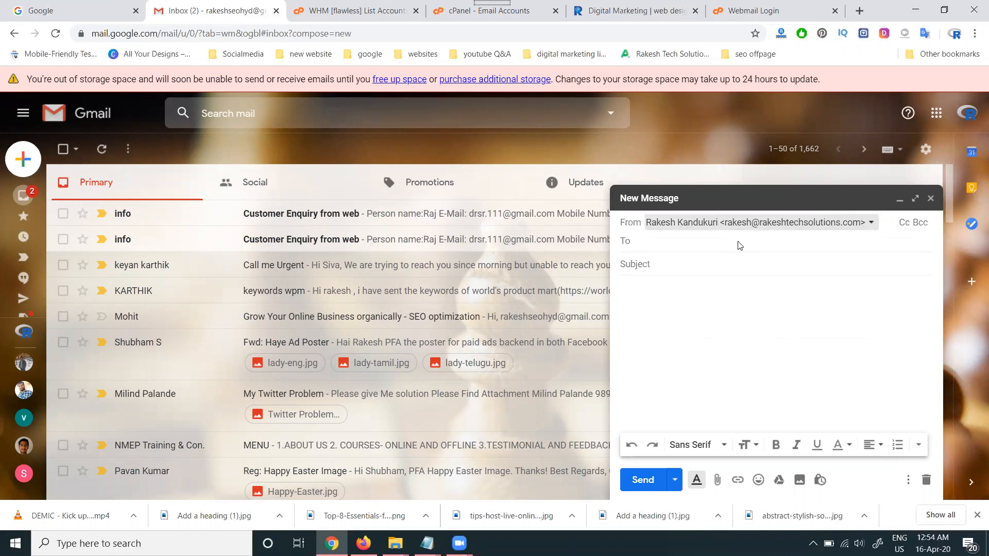
click(708, 242)
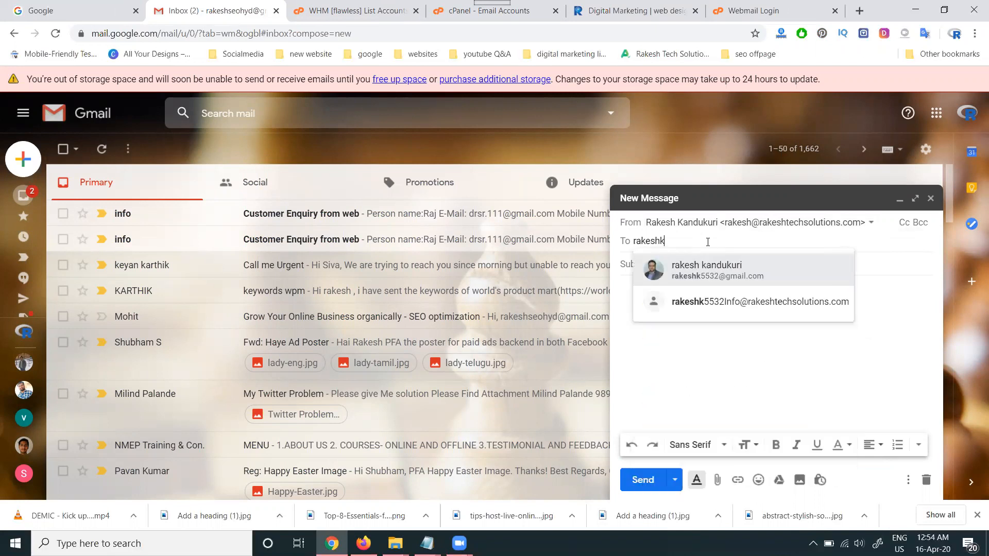
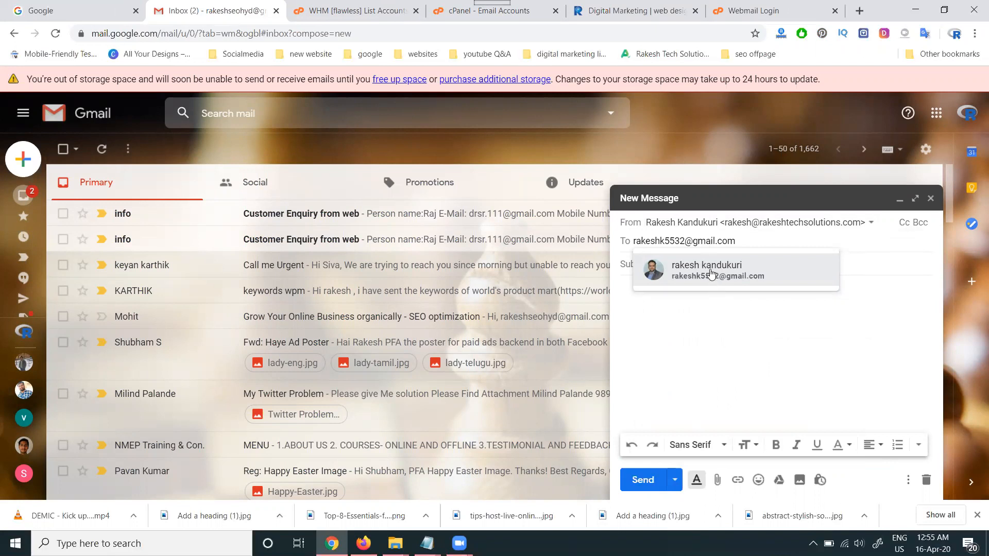
click(709, 268)
- Give the message the subject "example docuemnt" and the body "ex", and send it
click(701, 288)
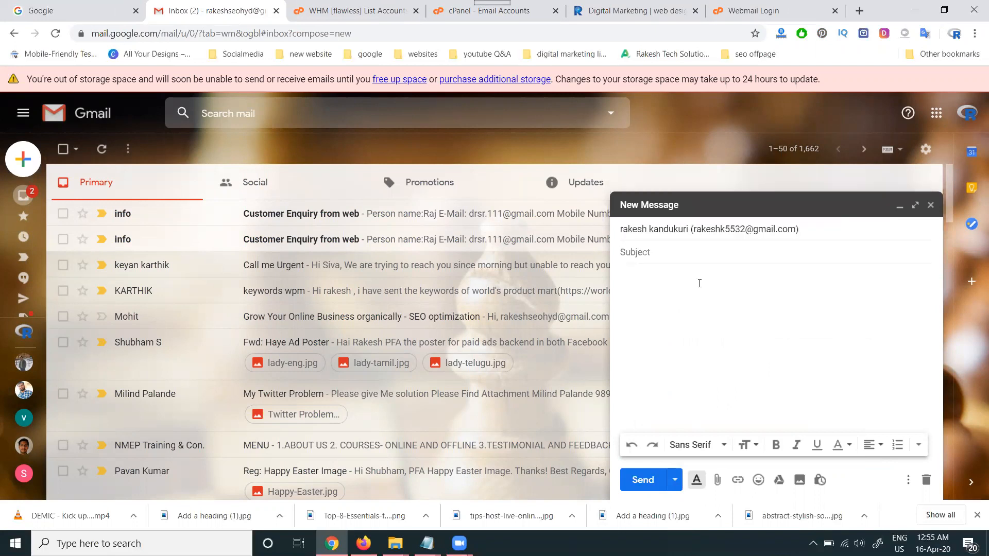
text(example docuemnt)
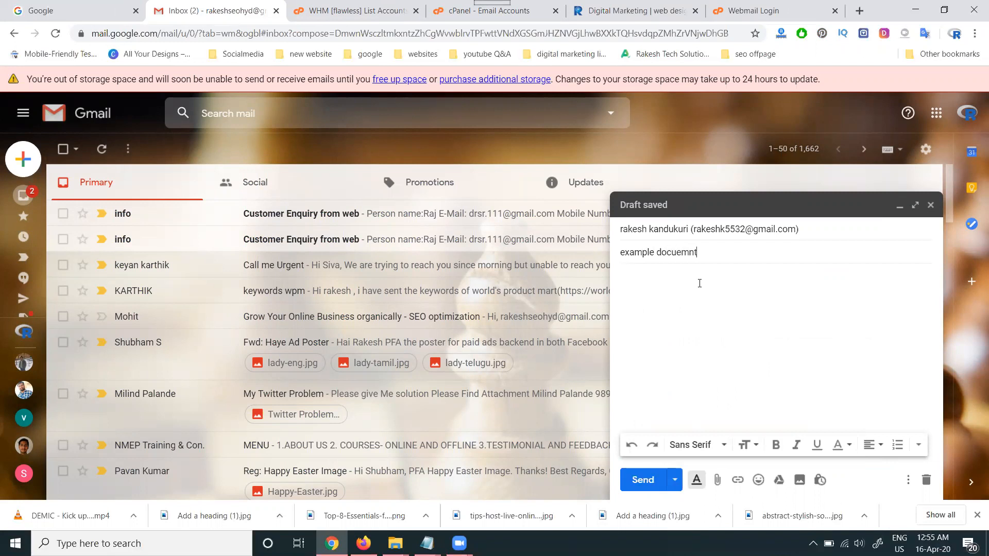
click(700, 284)
key(ctrl+Return)
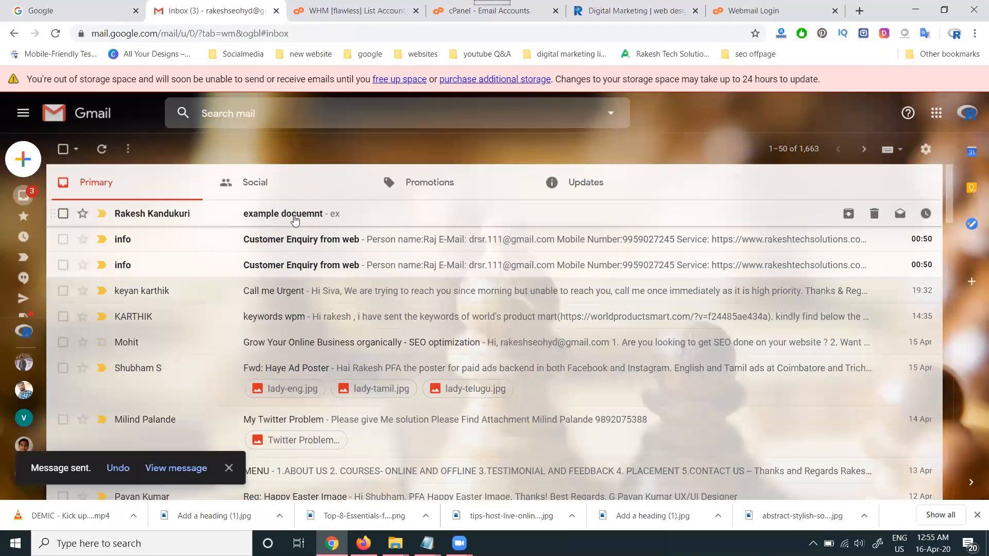
- Check the sender of the received "example docuemnt" message, and look for it in the recipient's Gmail inbox in Firefox
click(302, 221)
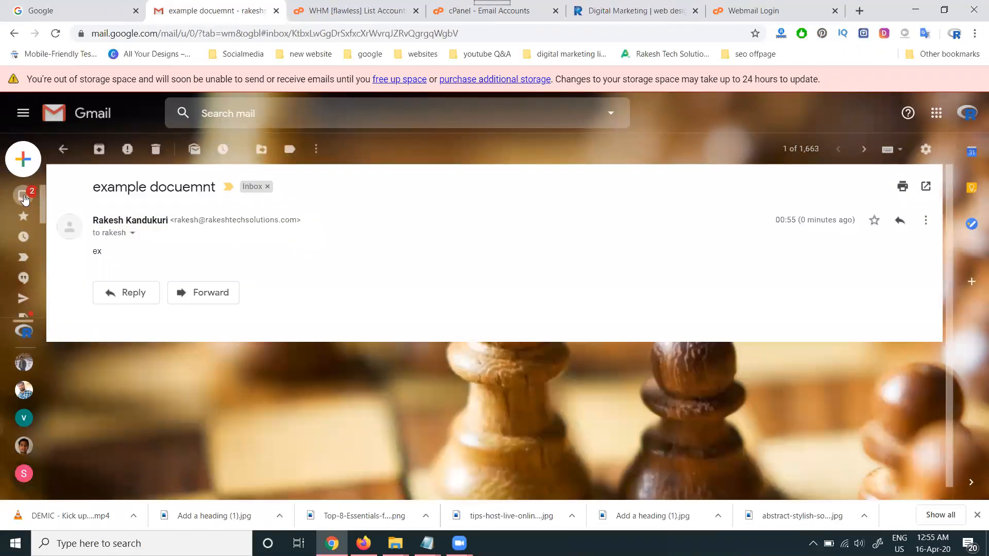
click(23, 196)
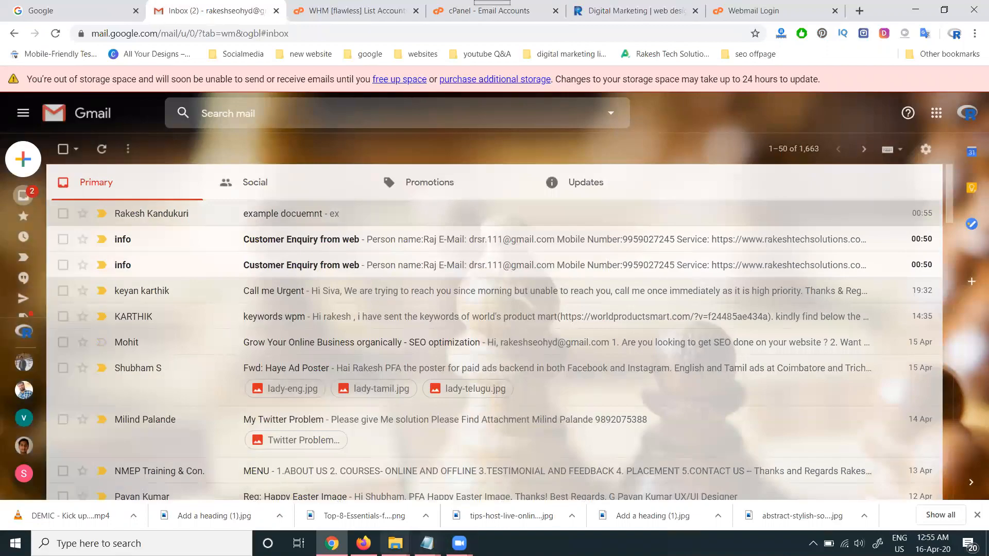
click(364, 544)
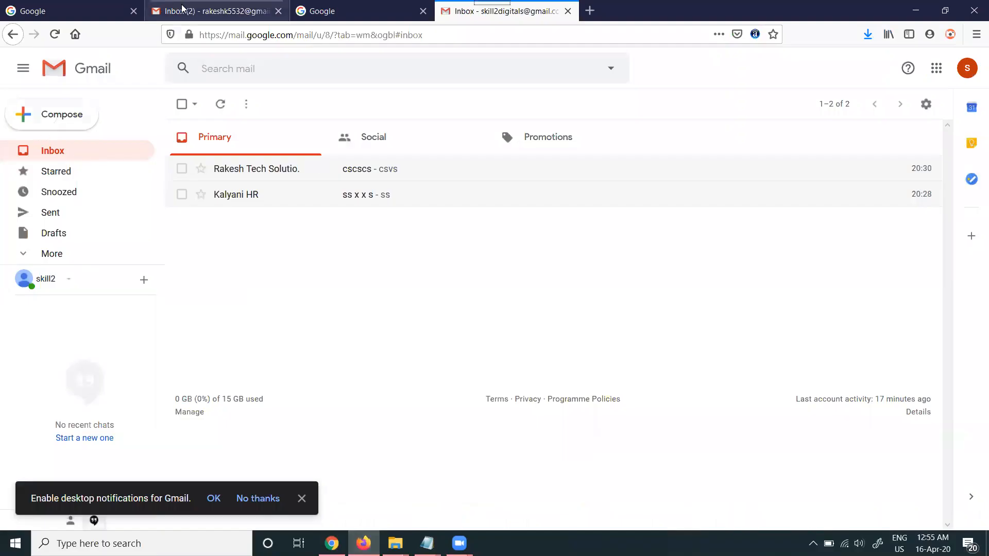
click(182, 19)
click(84, 150)
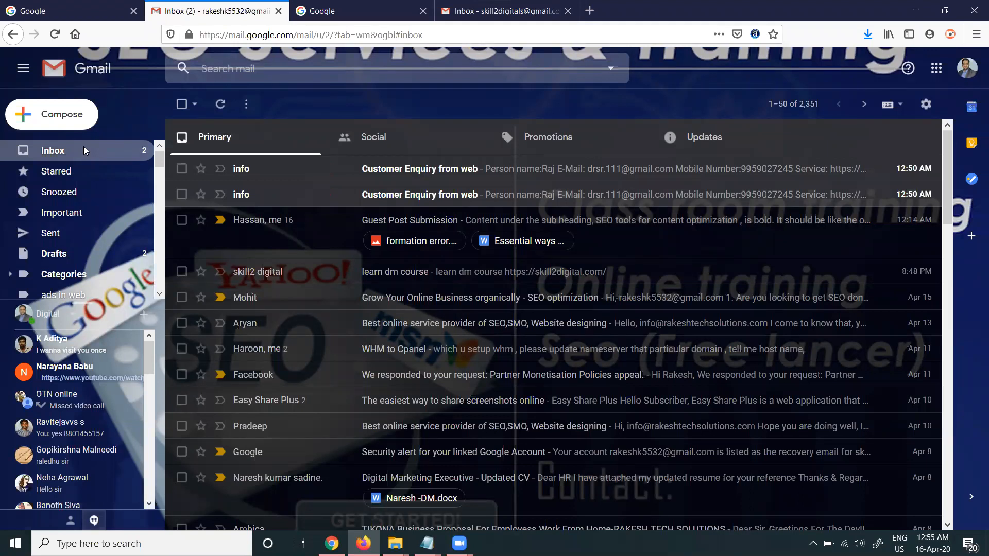
click(84, 149)
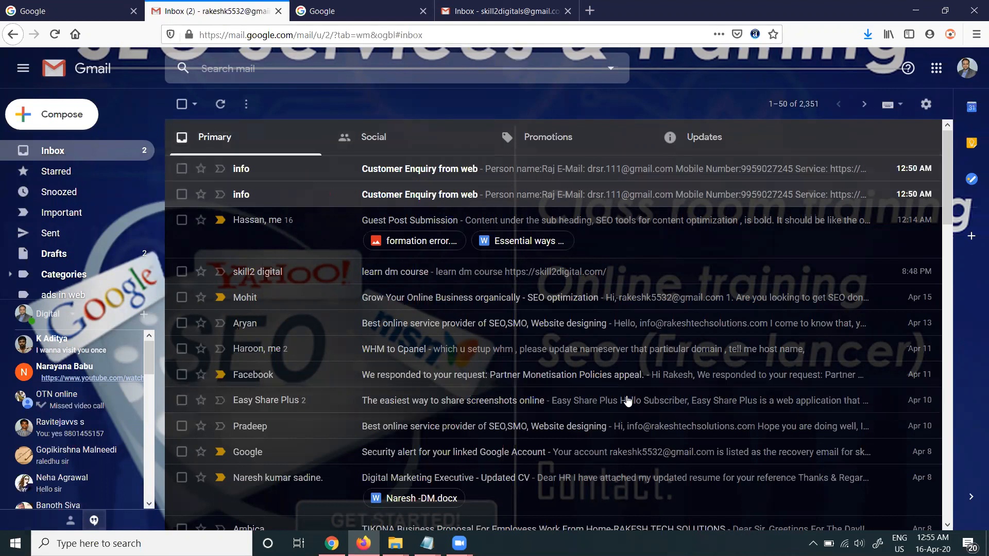
click(916, 10)
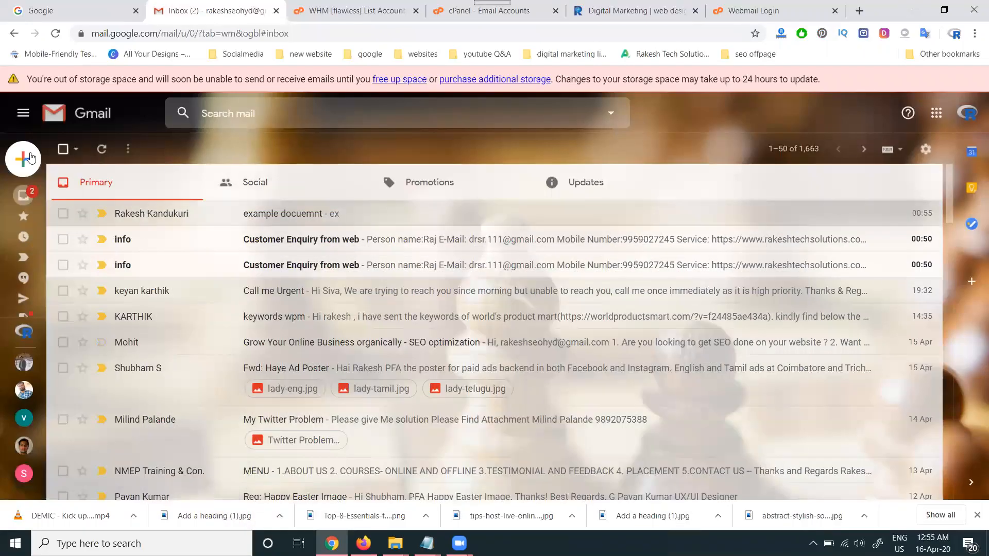
- Start another message in Chrome from the domain address and enter the second test account's Gmail address as recipient
click(31, 158)
click(699, 224)
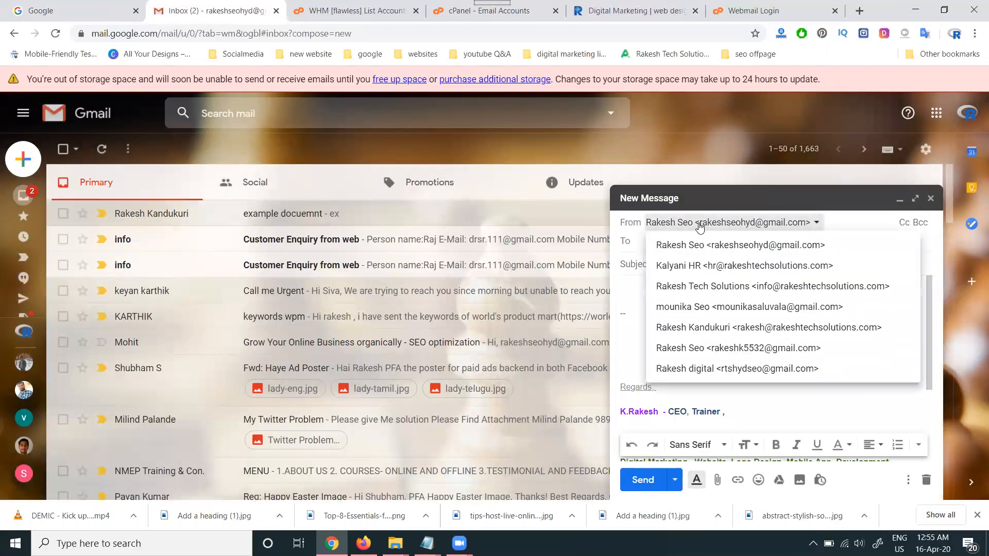
click(711, 327)
click(639, 243)
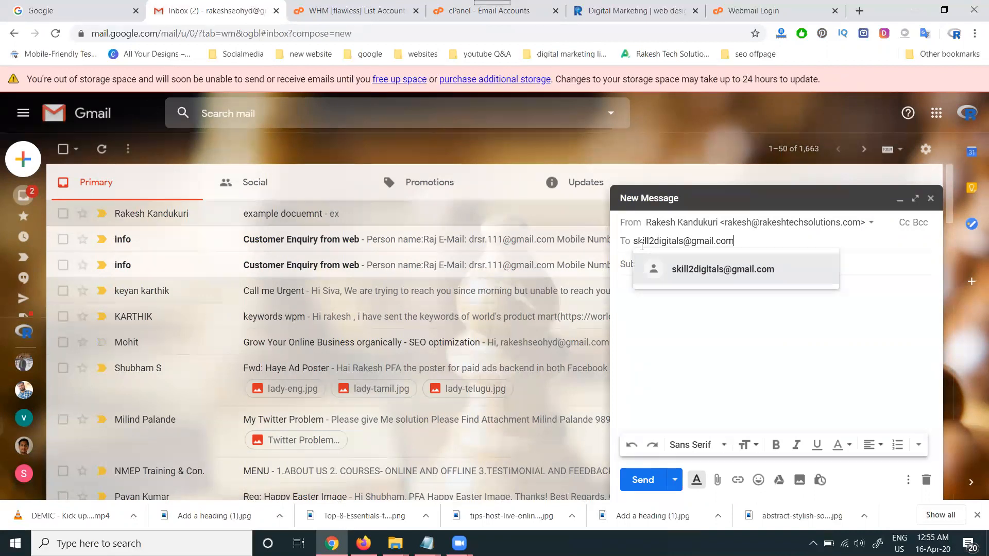
- Give the message the subject "excc" and the body "ccvv", and send it
click(660, 365)
click(666, 254)
text(excc)
click(639, 294)
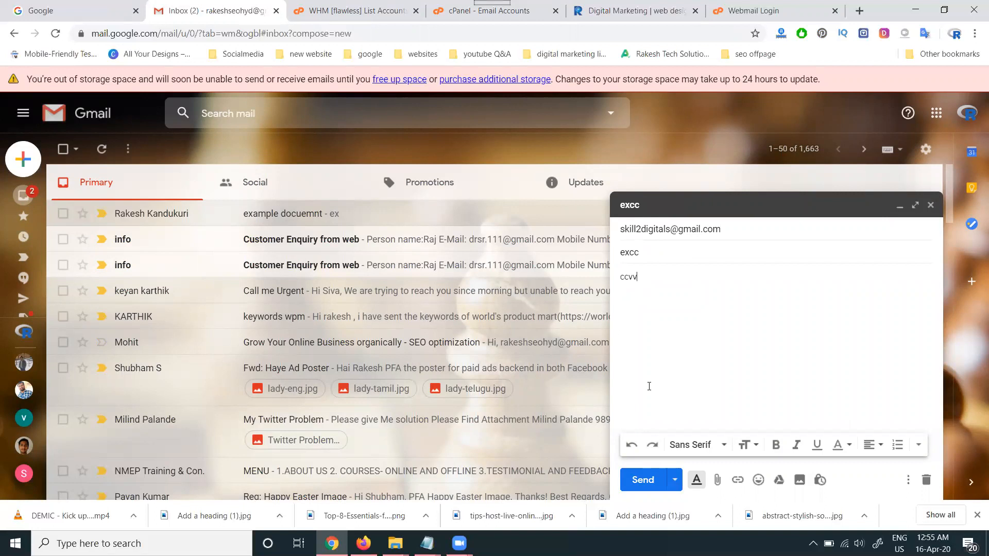
key(ctrl+Return)
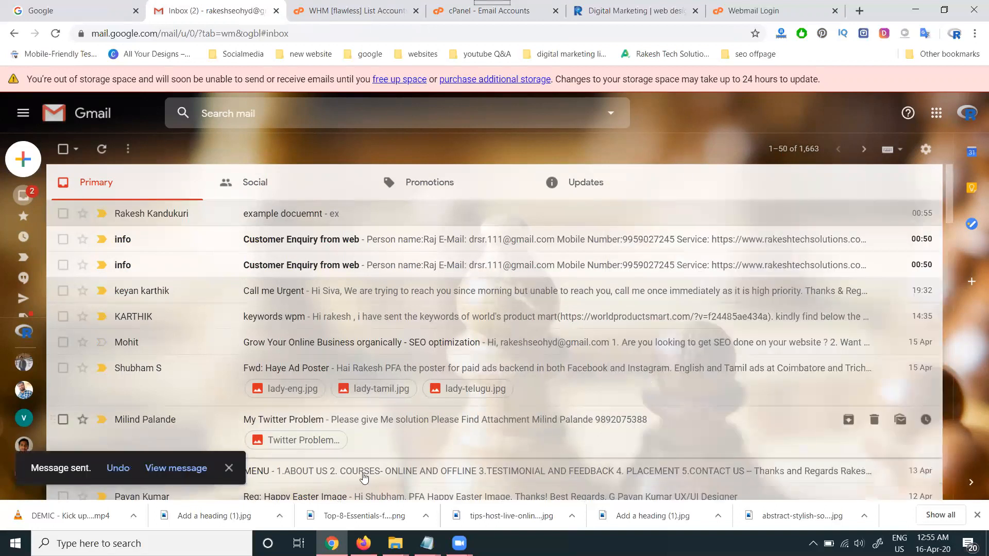
- Switch to Firefox and open the received "example docuemnt" message in the first recipient's Gmail inbox
click(363, 545)
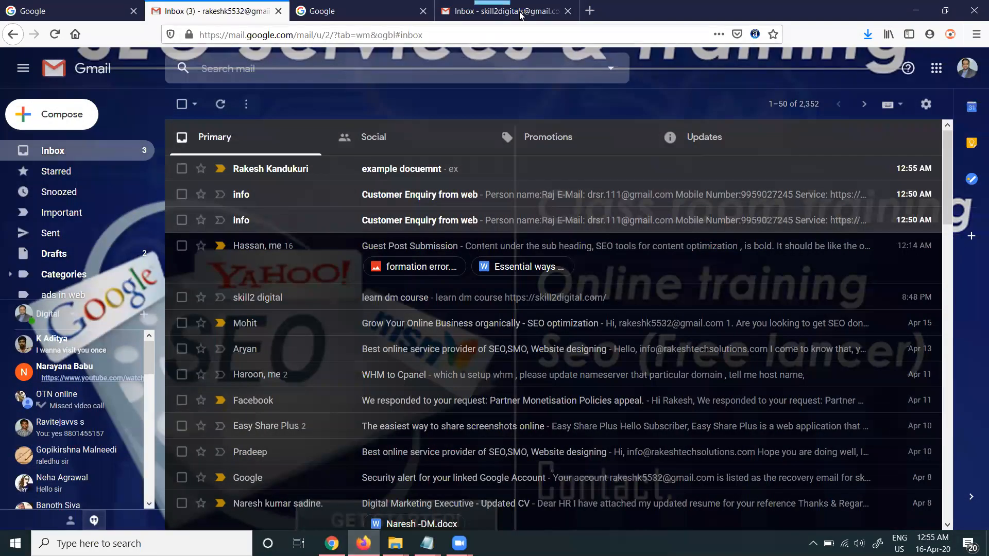
click(502, 11)
click(217, 11)
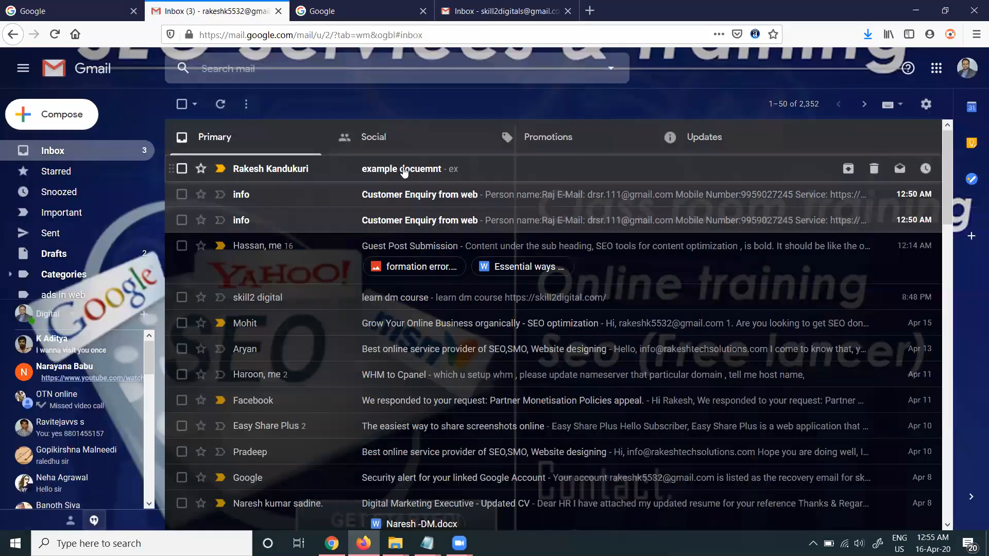
click(288, 170)
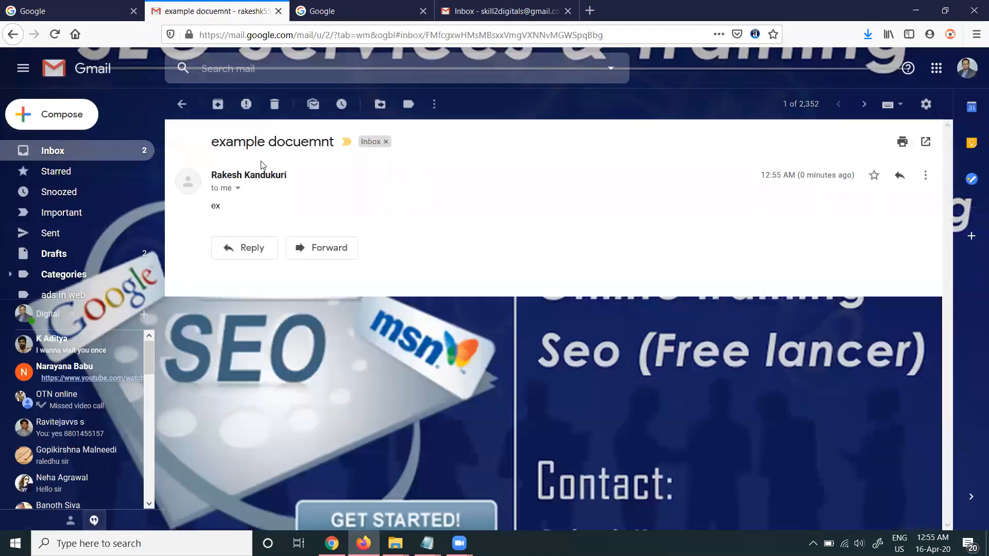
- Reload the second test account's Gmail inbox and open the "excc" message to check its sender
click(528, 8)
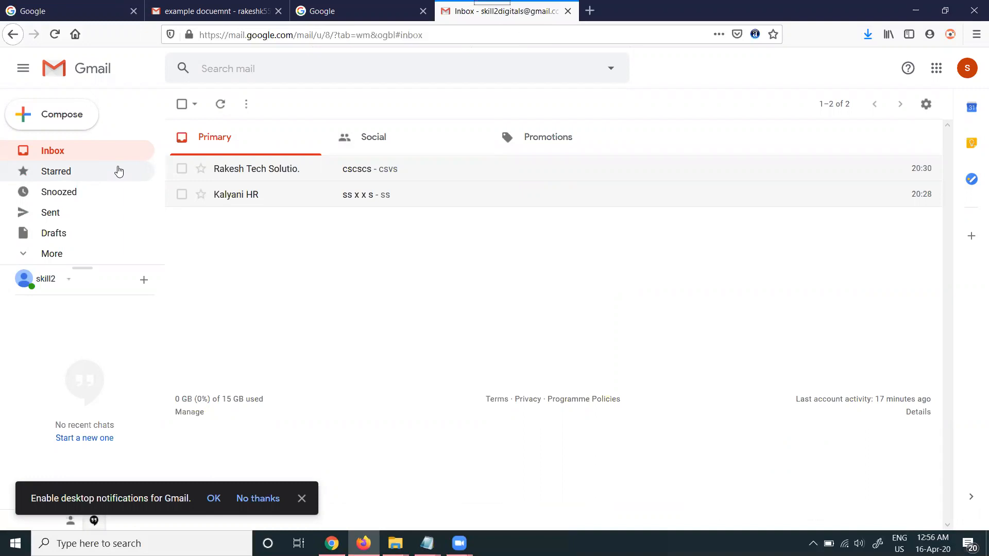
click(54, 34)
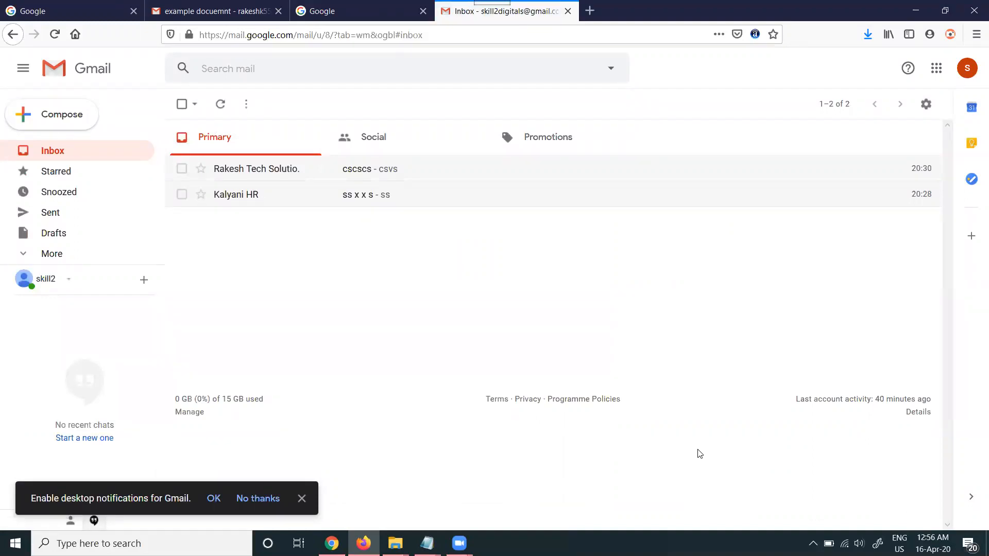
click(287, 170)
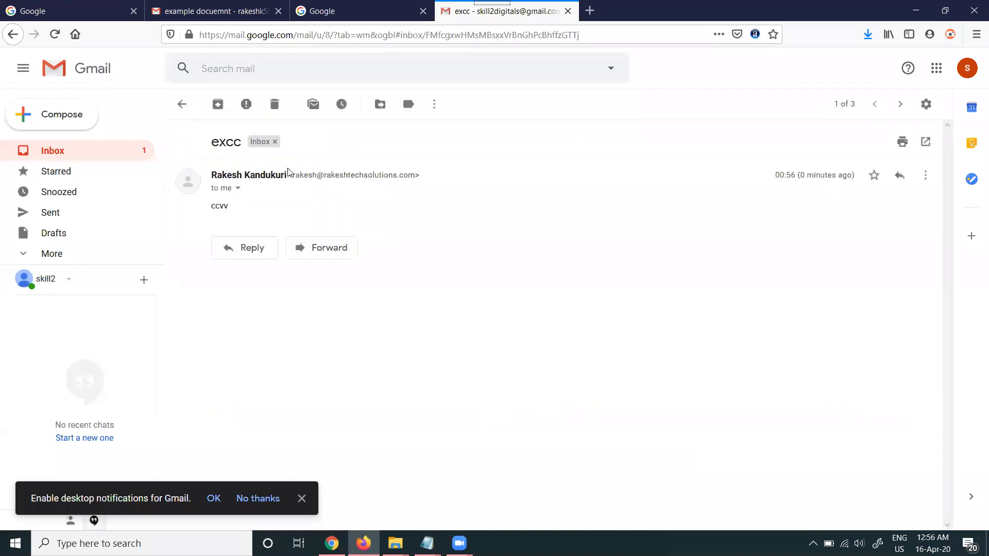